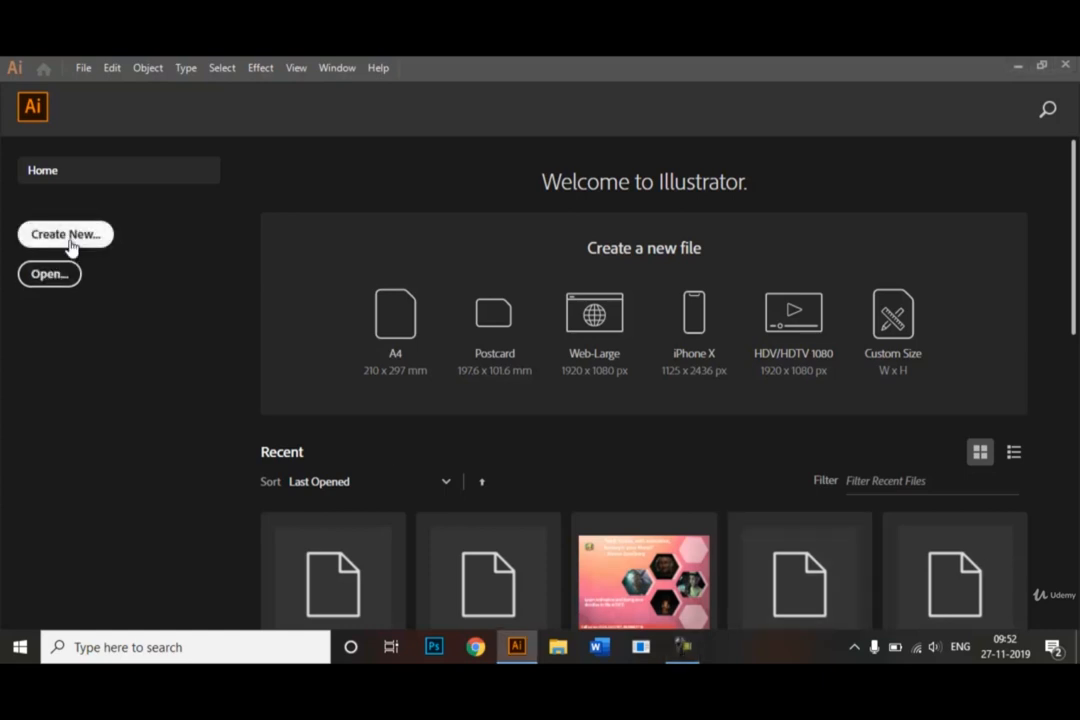
Step: Create a new portrait A4 document (21 x 29.7 cm) named "Alignment and Text Tool"
{"action": "left_click", "coordinate": [72, 240]}
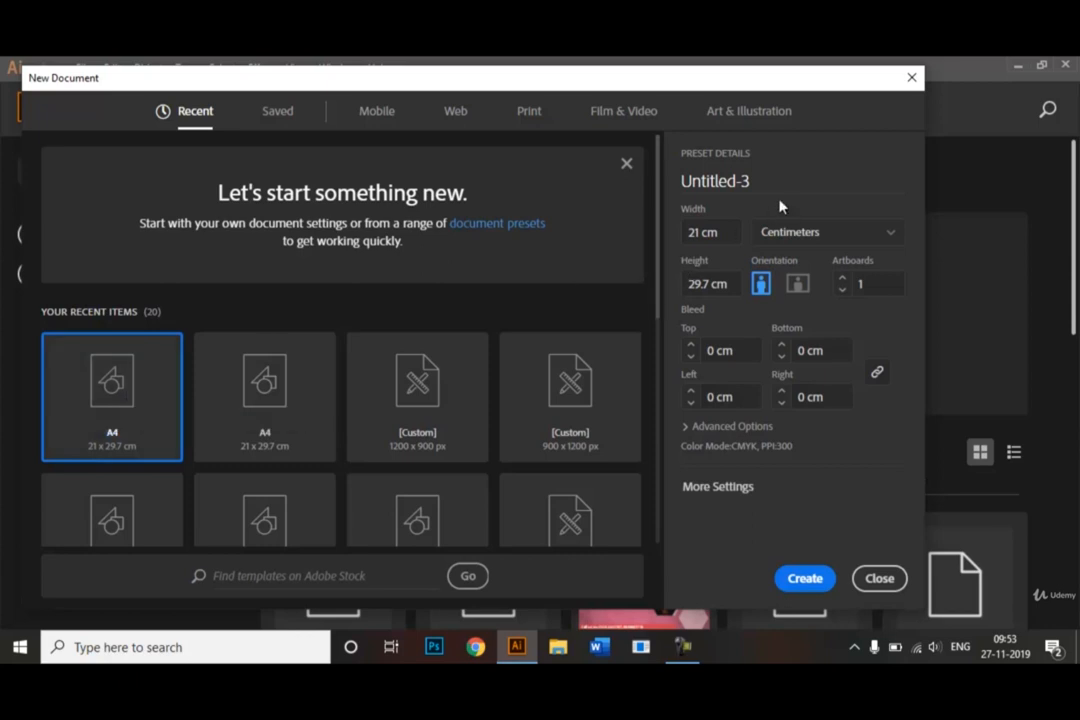
{"action": "left_click_drag", "start_coordinate": [771, 184], "coordinate": [677, 190]}
{"action": "key", "text": "BackSpace"}
{"action": "type", "text": "Al"}
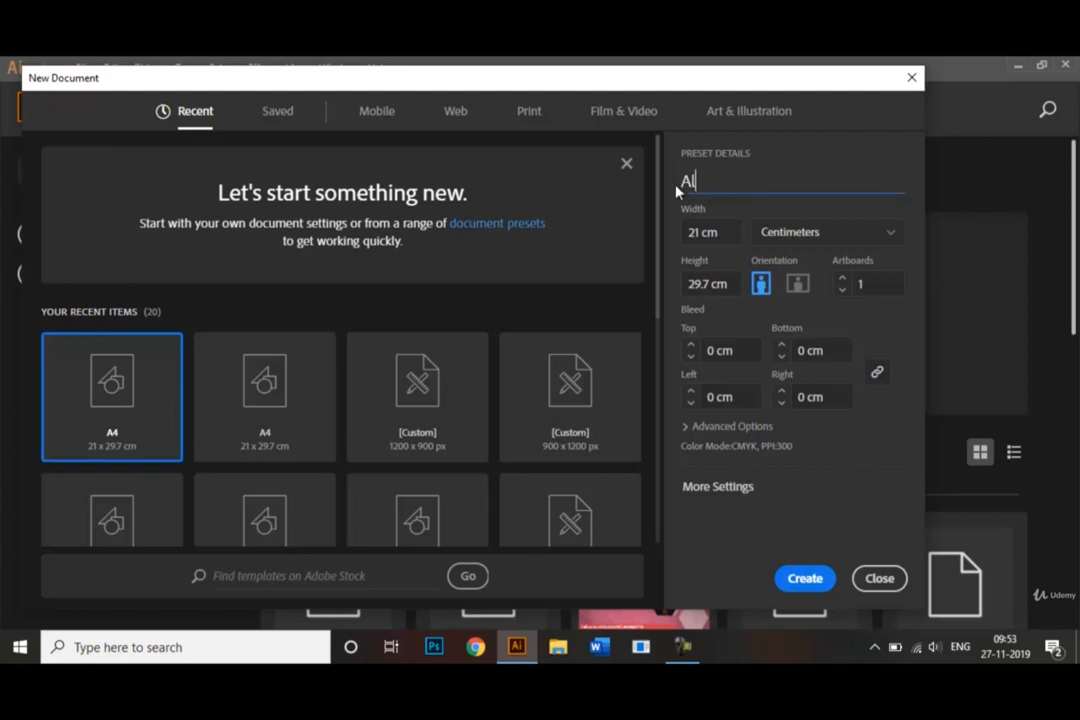
{"action": "type", "text": "ignment and Te"}
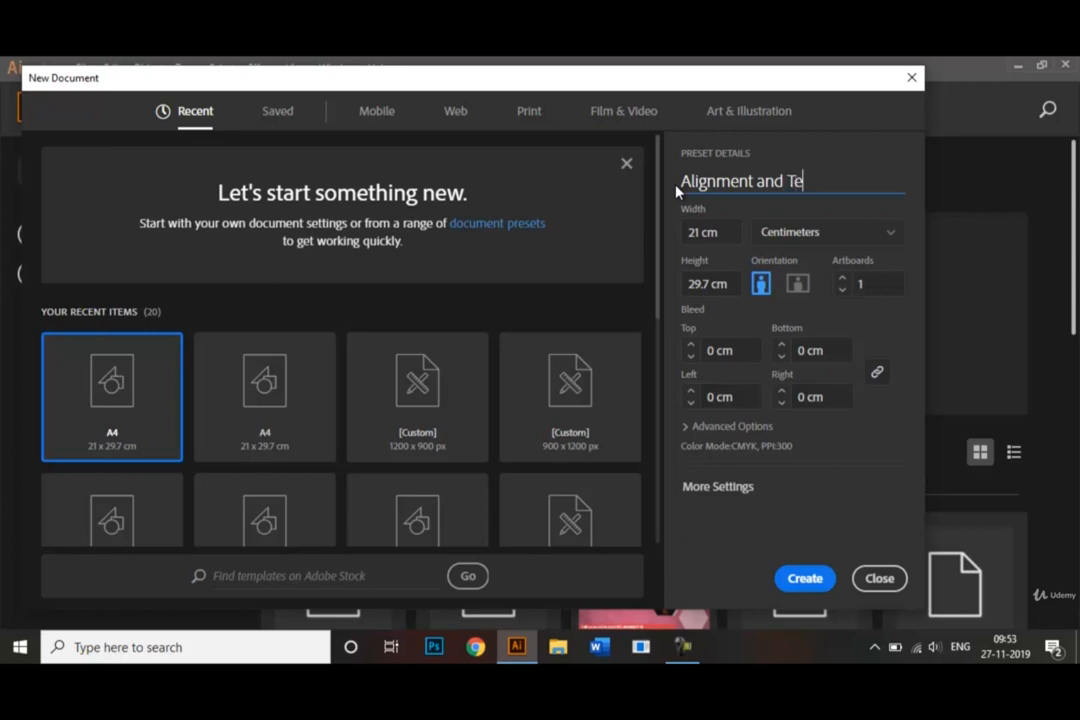
{"action": "type", "text": "xt Tool"}
{"action": "scroll", "coordinate": [660, 206], "scroll_direction": "down", "scroll_amount": 1}
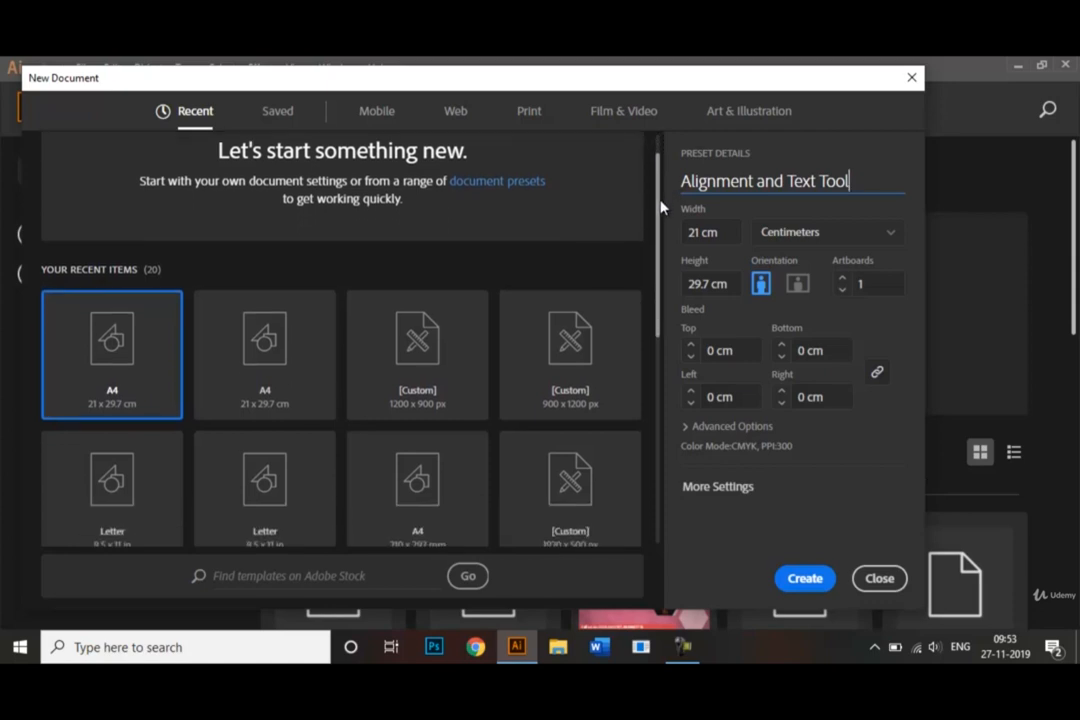
{"action": "left_click_drag", "start_coordinate": [660, 206], "coordinate": [670, 270]}
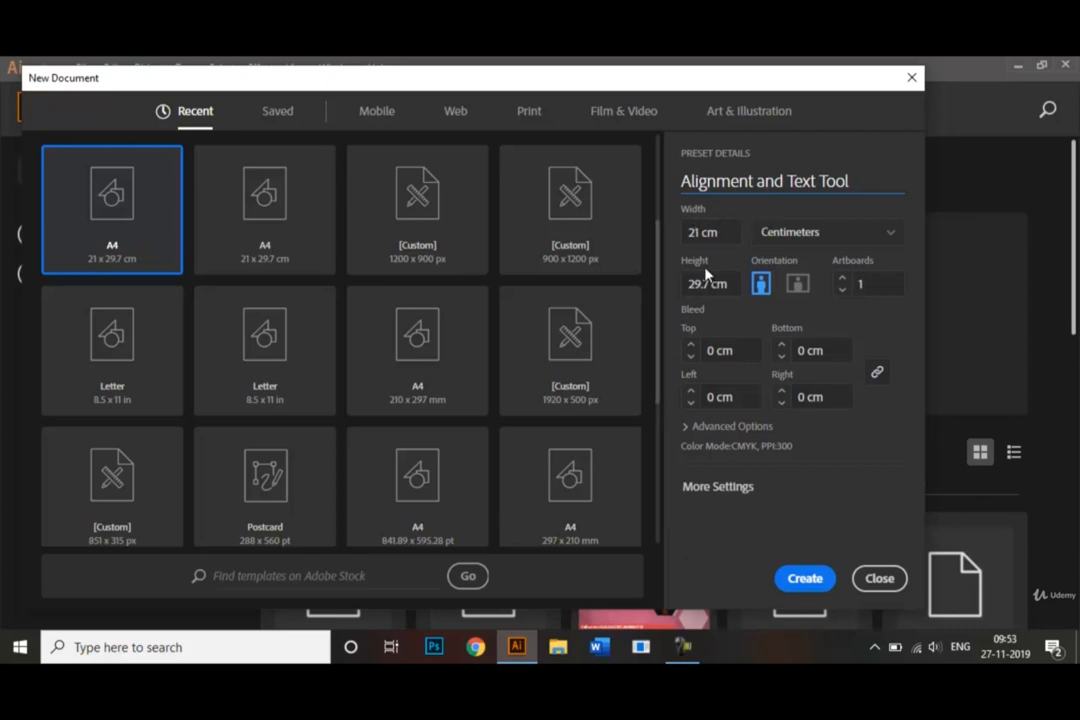
{"action": "left_click", "coordinate": [822, 598]}
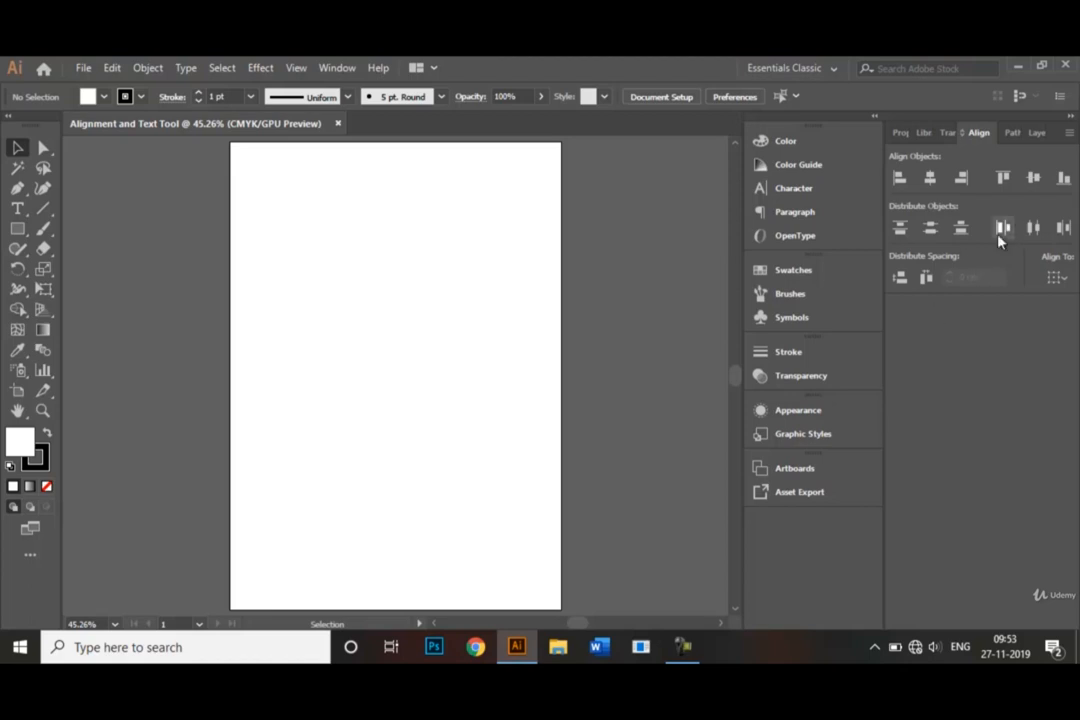
{"action": "left_click", "coordinate": [811, 72]}
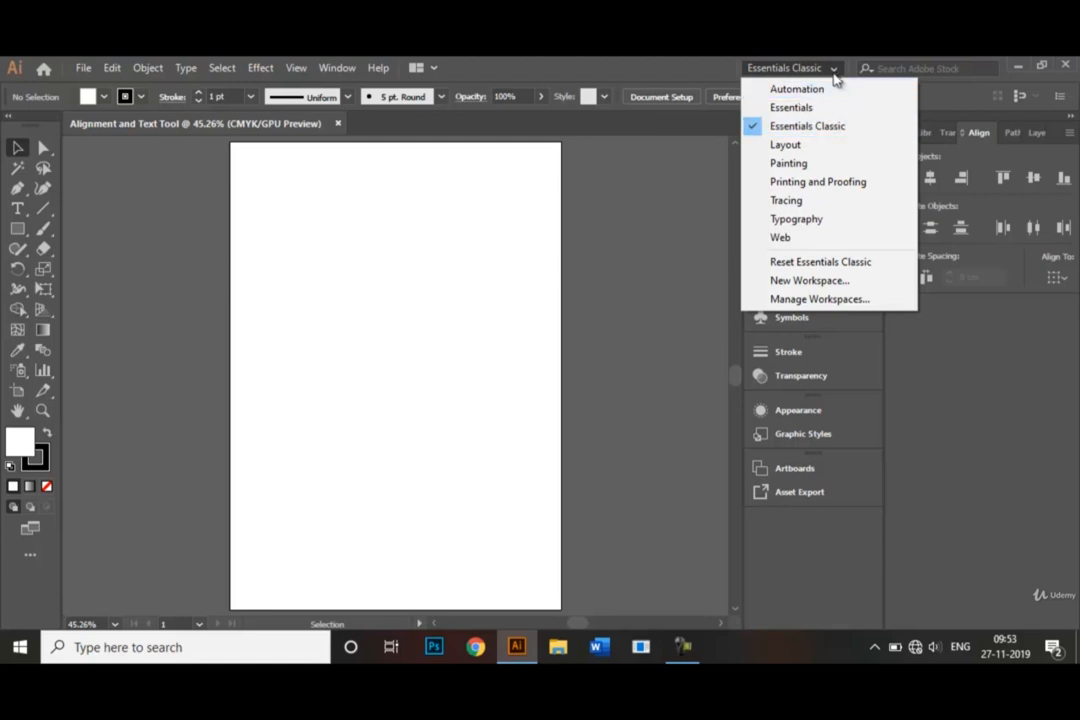
{"action": "left_click", "coordinate": [832, 70]}
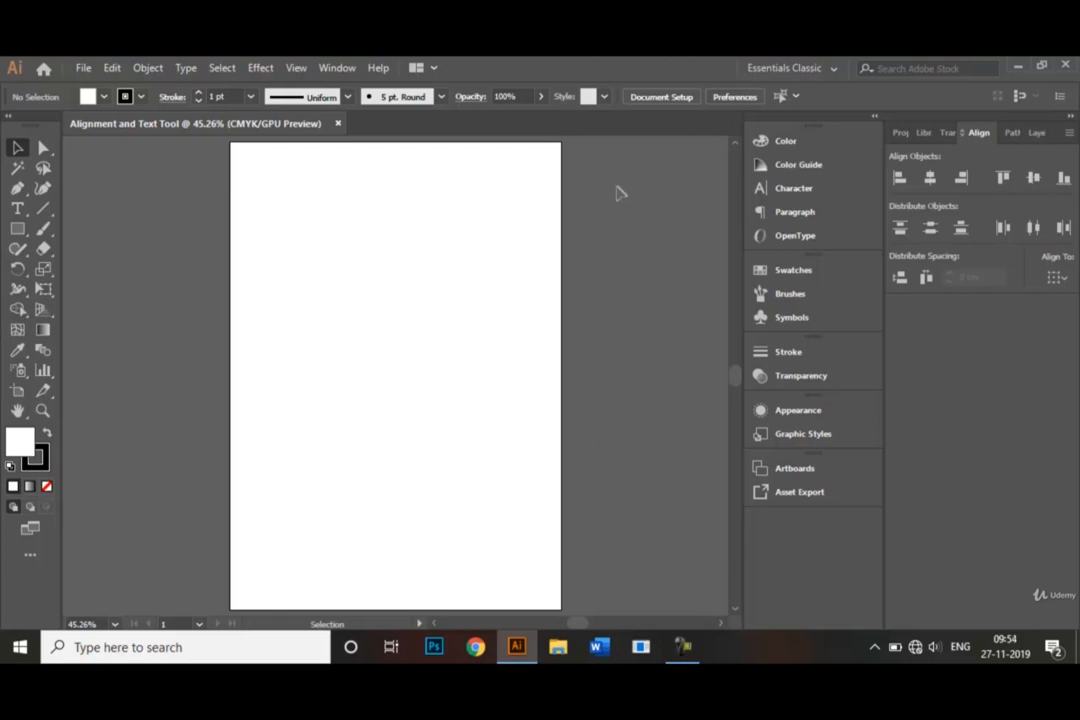
Step: Draw a wide text frame across the upper part of the page with the Type tool and clear its placeholder text
{"action": "left_click", "coordinate": [20, 211]}
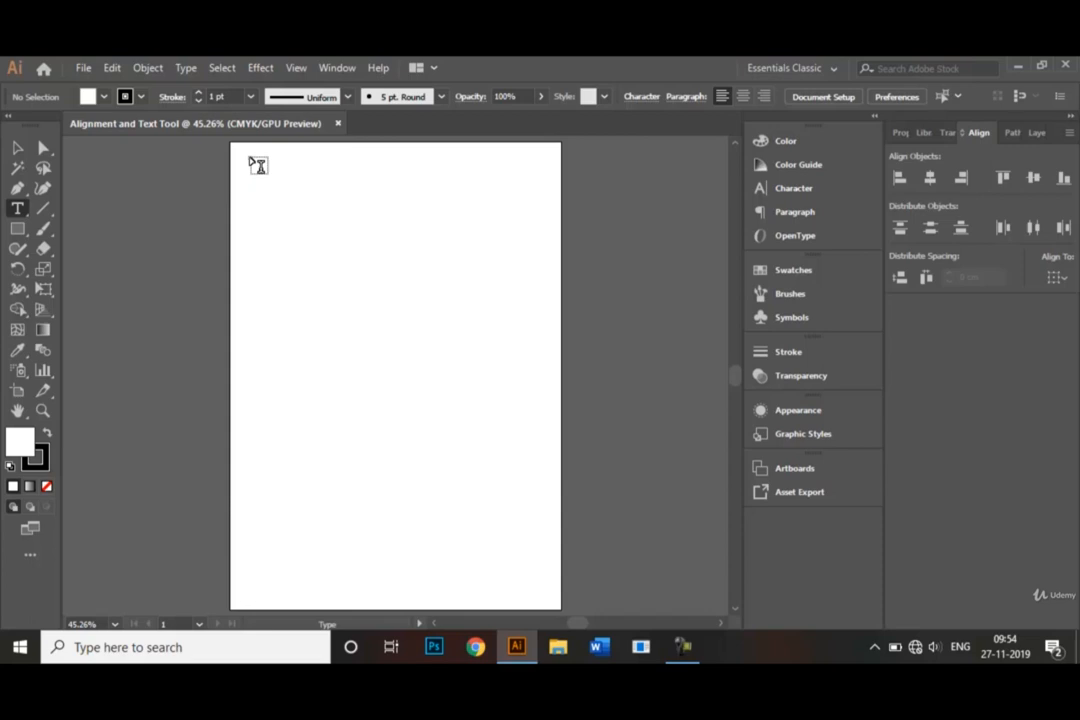
{"action": "left_click_drag", "start_coordinate": [250, 158], "coordinate": [550, 296]}
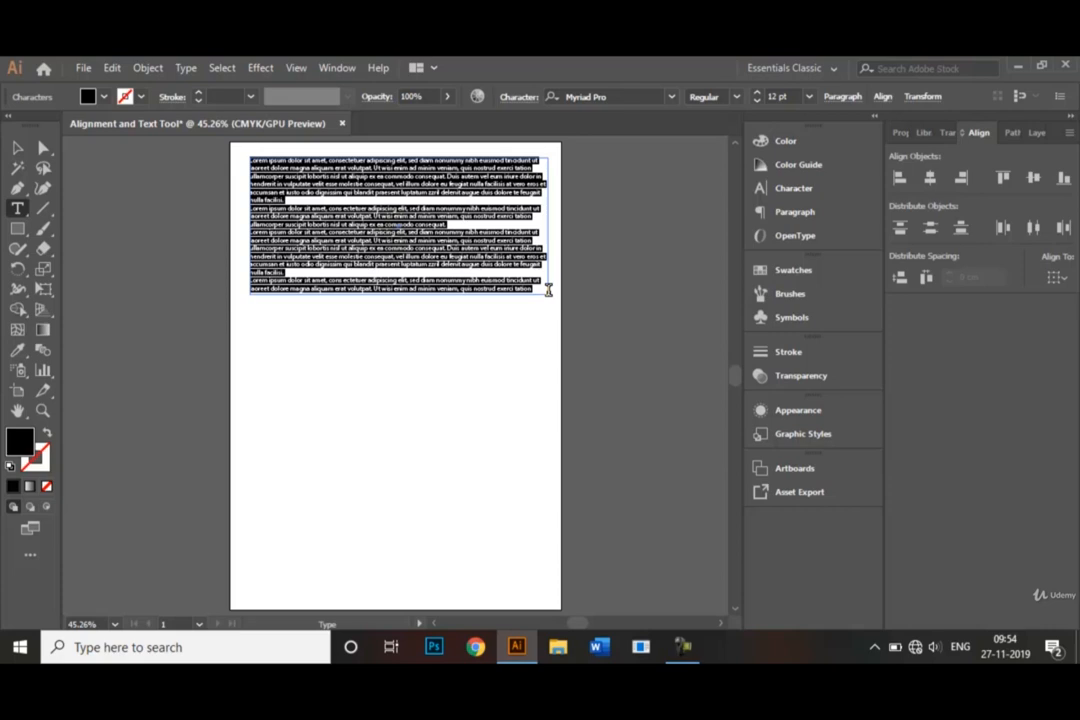
{"action": "key", "text": "Delete"}
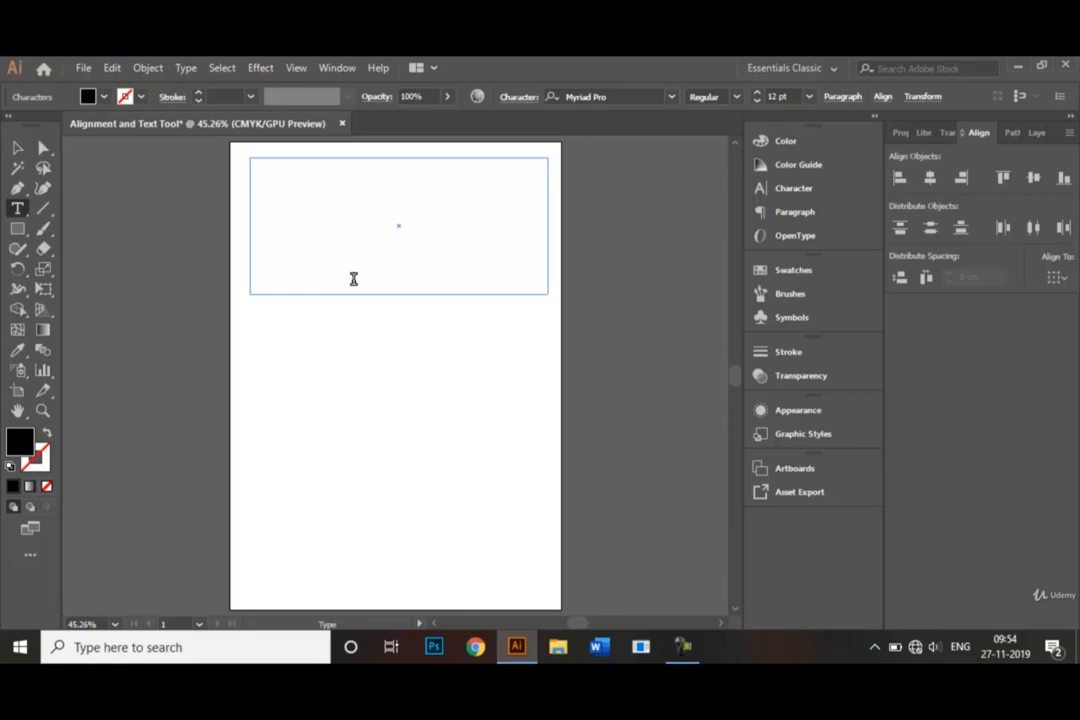
Step: Enter the heading "HELLO, WELCOME TO MY ARTWORK CATALOGUE" in the text frame
{"action": "type", "text": "Hello"}
{"action": "key", "text": "BackSpace"}
{"action": "key", "text": "BackSpace"}
{"action": "key", "text": "BackSpace"}
{"action": "key", "text": "BackSpace"}
{"action": "key", "text": "BackSpace"}
{"action": "type", "text": "Helloooo"}
{"action": "key", "text": "BackSpace"}
{"action": "key", "text": "BackSpace"}
{"action": "type", "text": "WELCOME TO MY ARTWORK"}
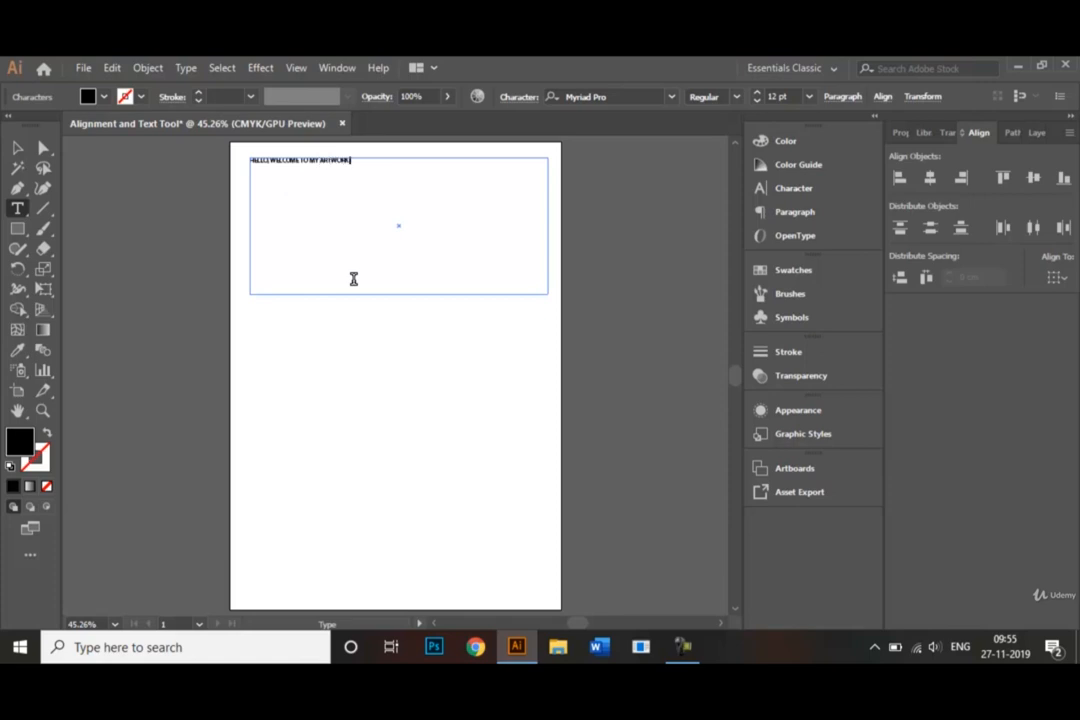
{"action": "type", "text": " CREA"}
{"action": "type", "text": "LOGUE"}
Step: Format the whole heading at 48 pt in the Semibold Italic style
{"action": "left_click_drag", "start_coordinate": [399, 159], "coordinate": [257, 161]}
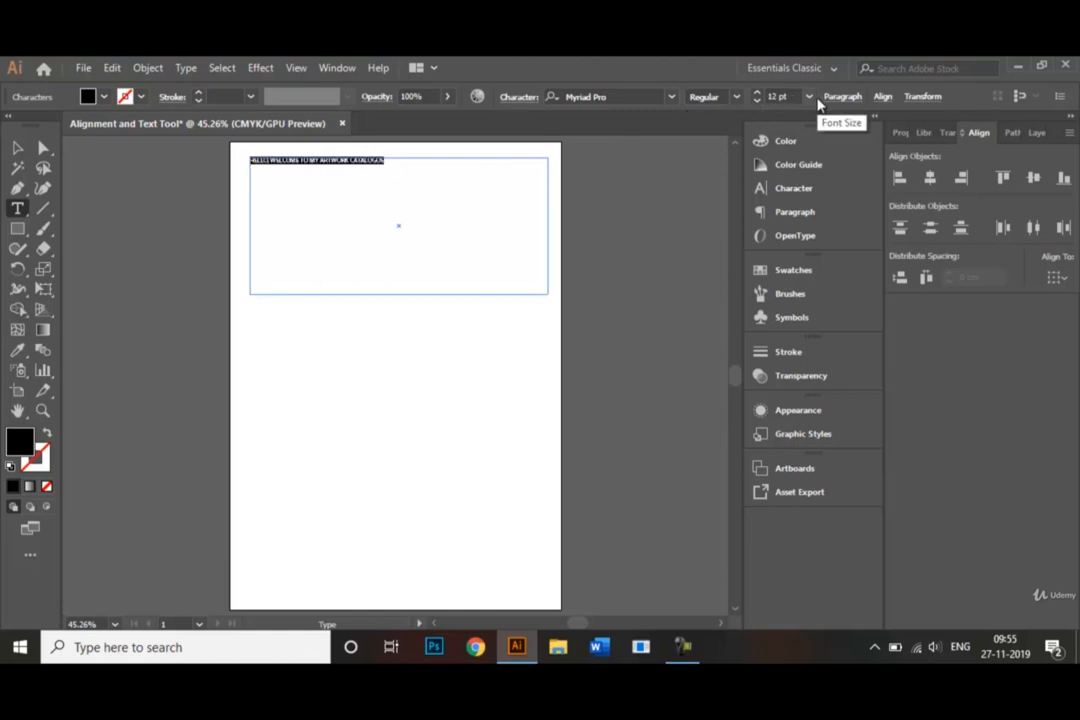
{"action": "left_click", "coordinate": [815, 100]}
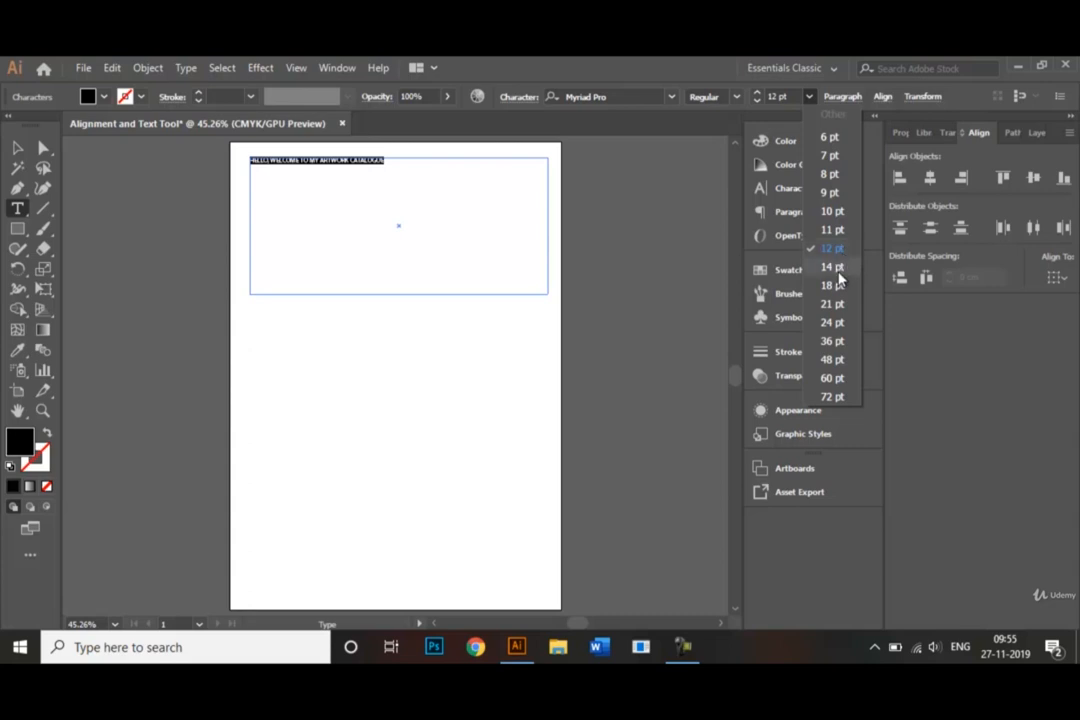
{"action": "left_click", "coordinate": [830, 360]}
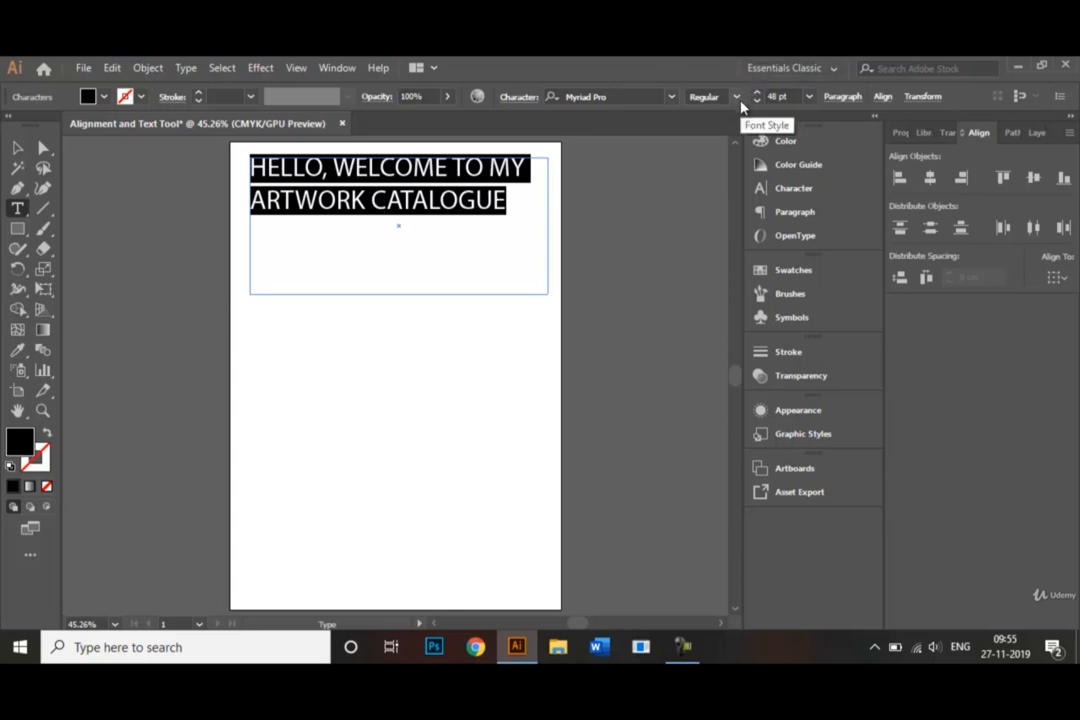
{"action": "left_click", "coordinate": [737, 97]}
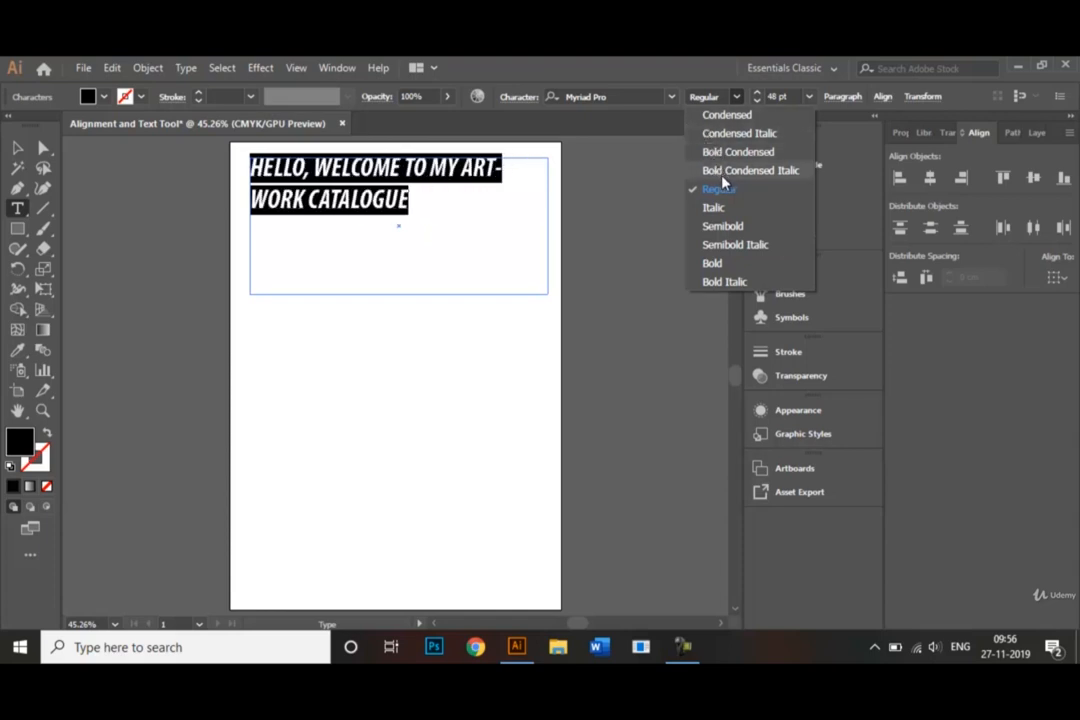
{"action": "left_click", "coordinate": [744, 246]}
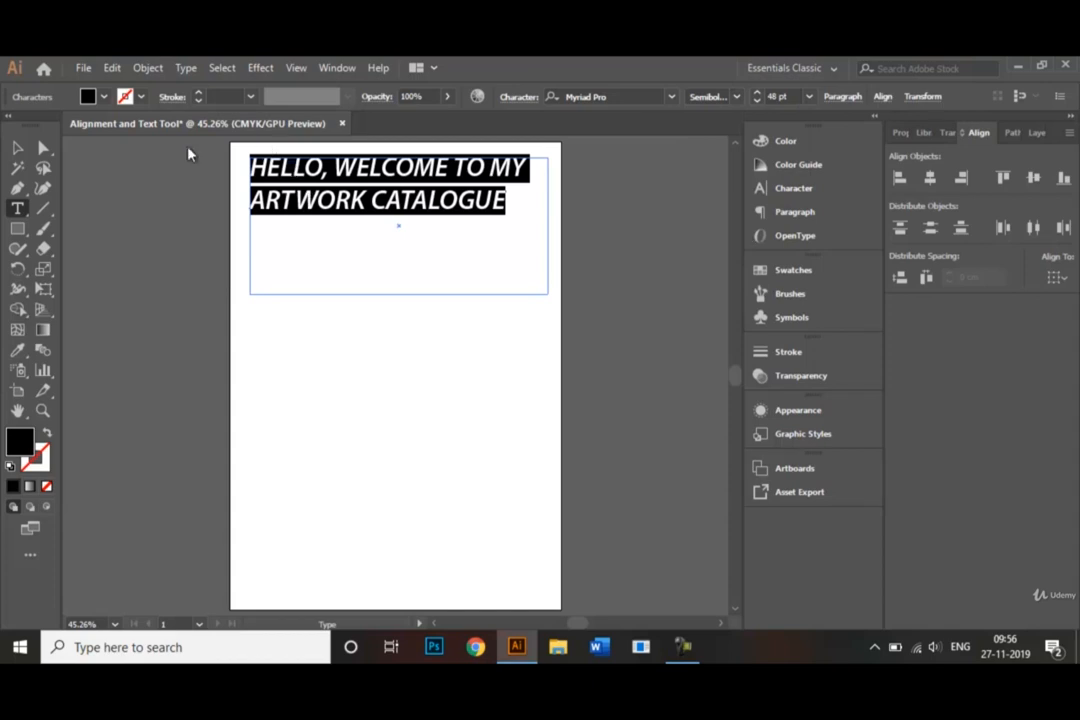
Step: Shorten the heading's text frame from below so it fits closely around the two lines of text
{"action": "left_click", "coordinate": [26, 147]}
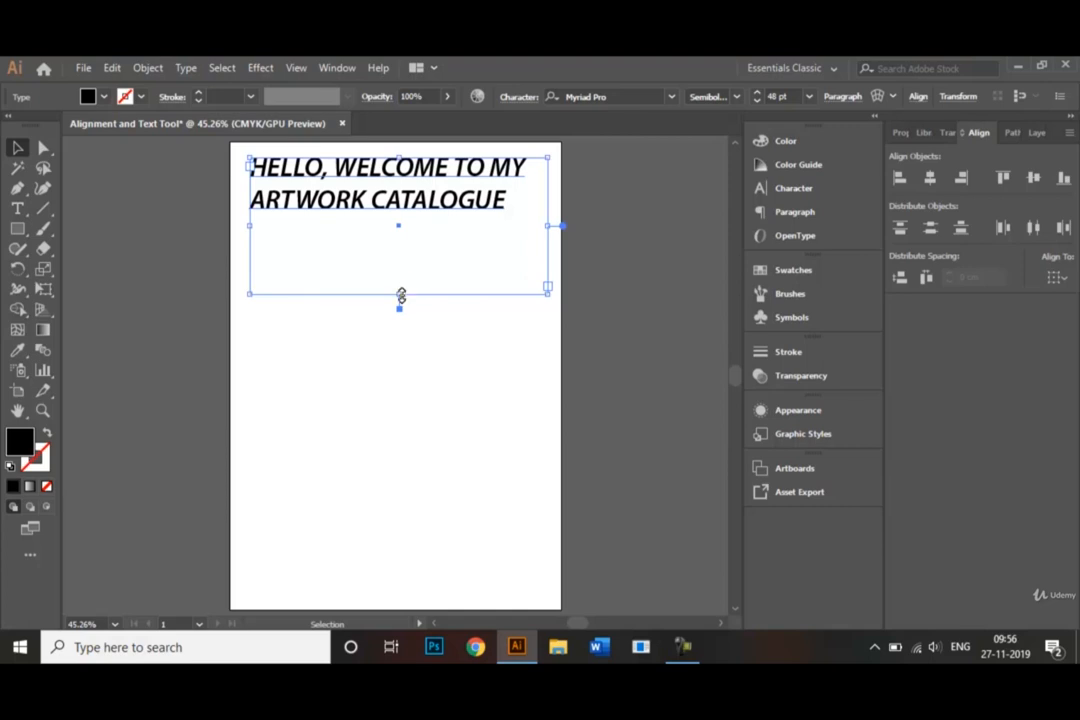
{"action": "left_click_drag", "start_coordinate": [401, 295], "coordinate": [390, 217]}
{"action": "left_click", "coordinate": [381, 253]}
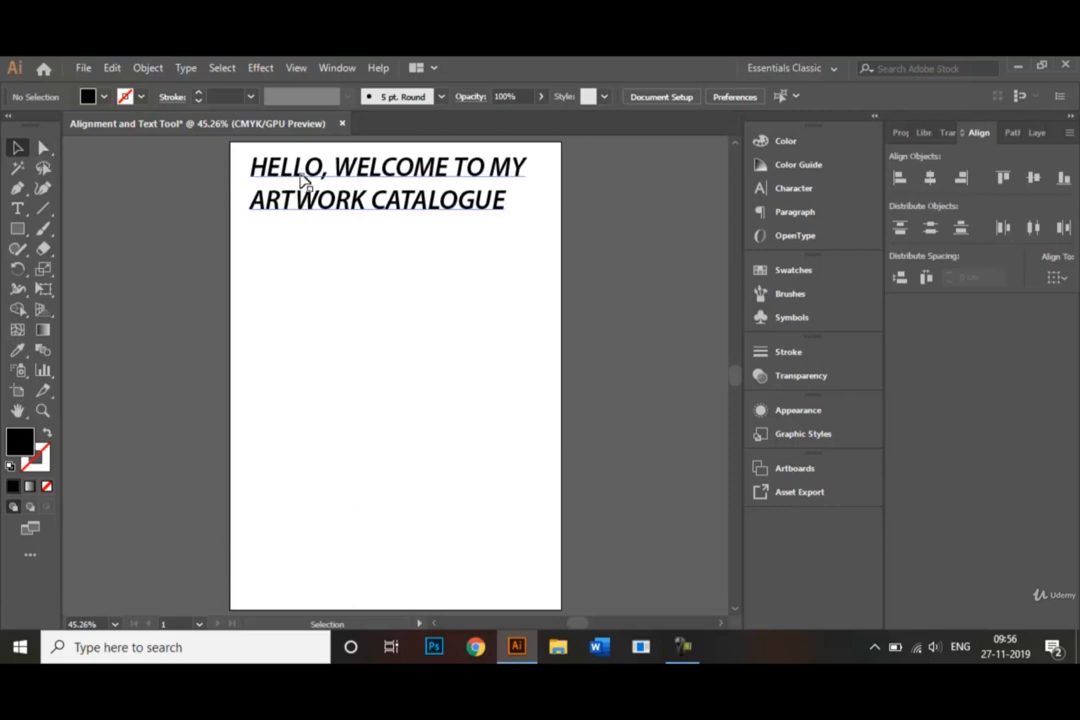
Step: Center-align the heading text within its frame and deselect it
{"action": "left_click", "coordinate": [345, 198]}
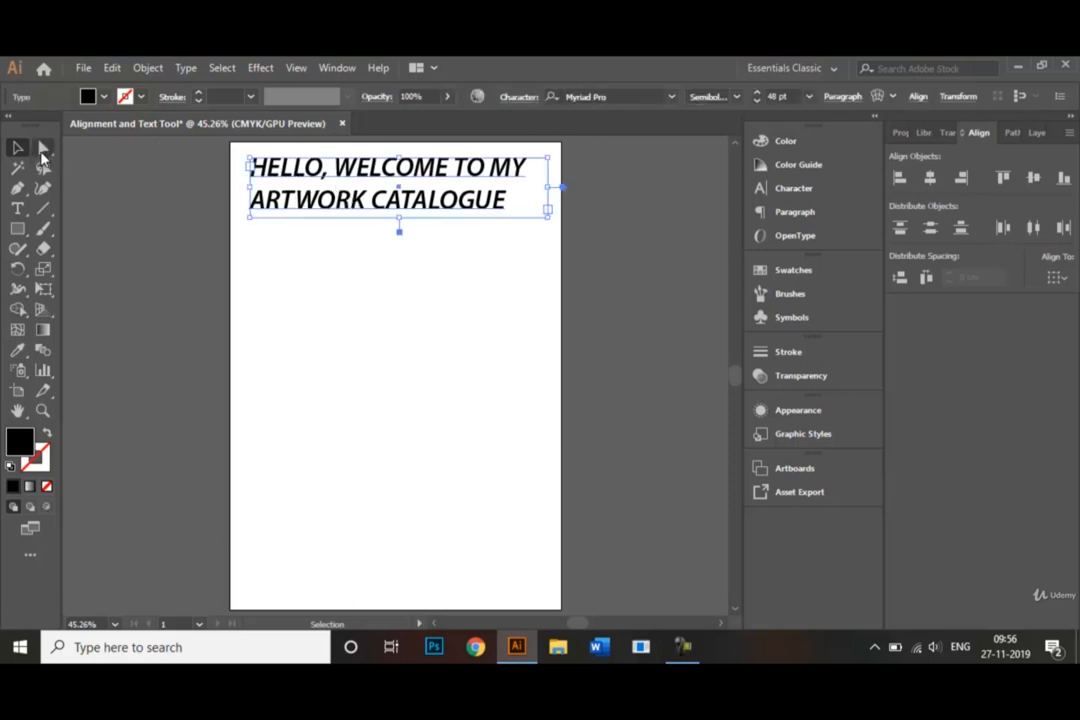
{"action": "left_click", "coordinate": [41, 152]}
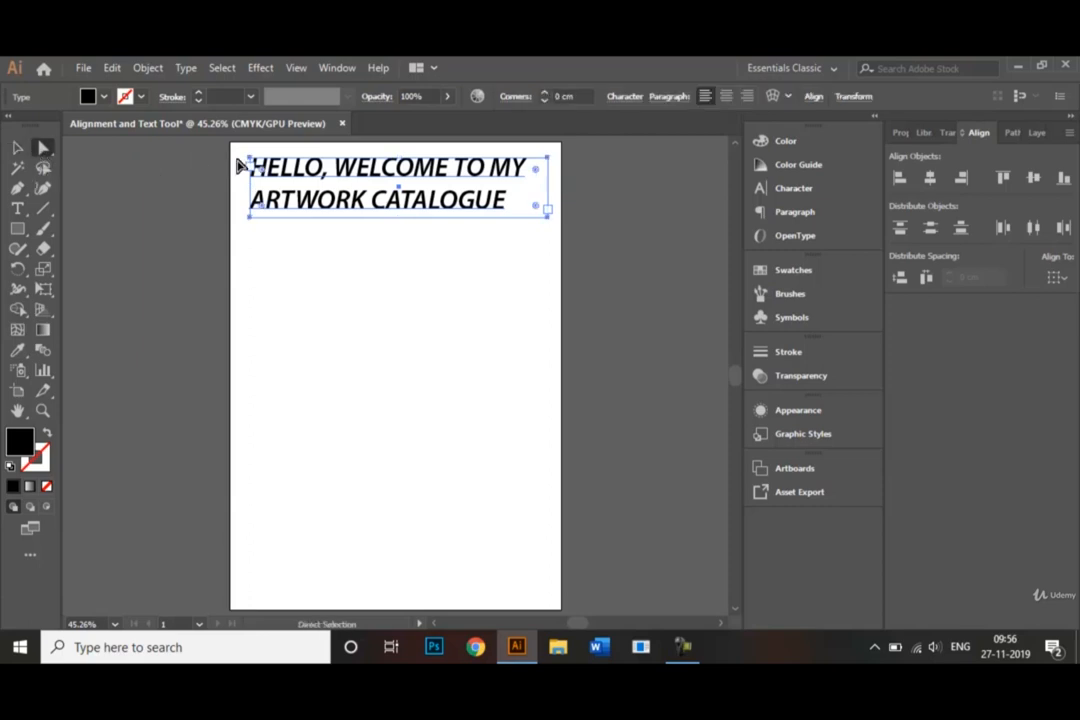
{"action": "left_click", "coordinate": [727, 97]}
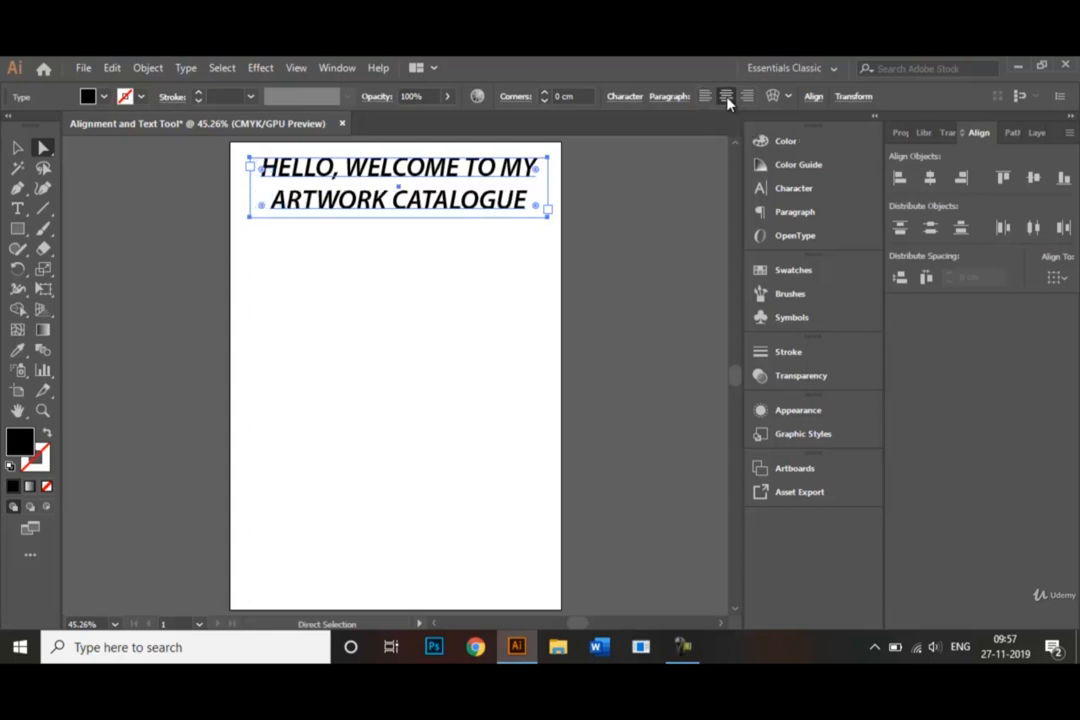
{"action": "left_click", "coordinate": [18, 148]}
{"action": "left_click", "coordinate": [331, 272]}
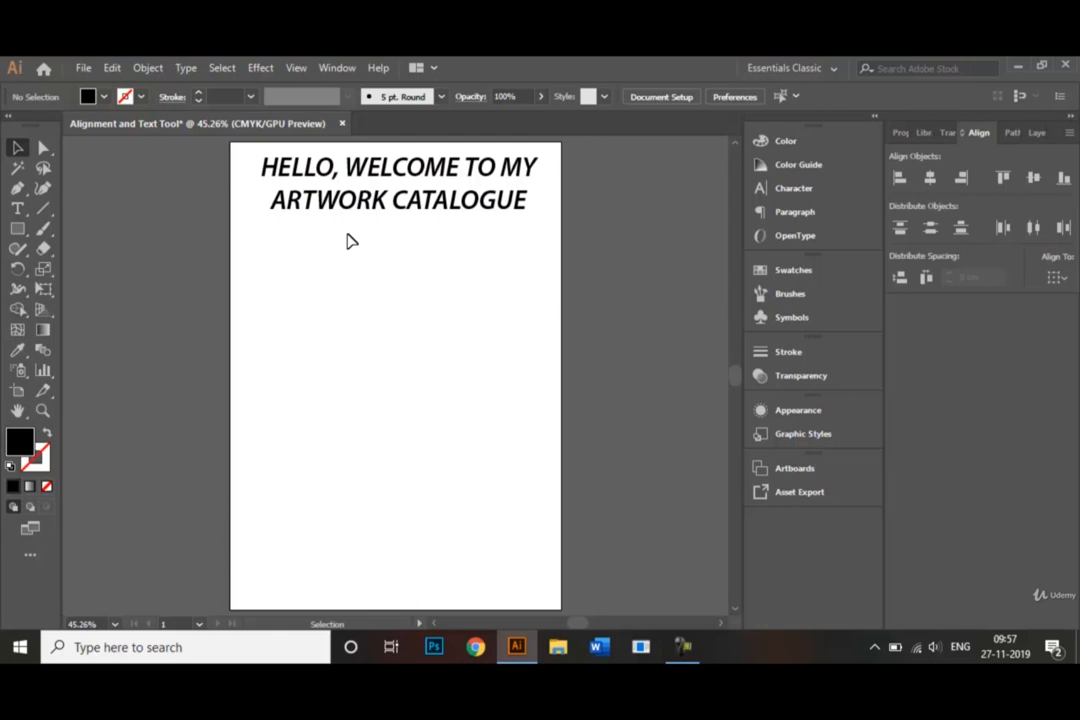
Step: Draw a tall rectangle with no fill and a black 1 pt stroke on the left half of the page below the heading
{"action": "left_click", "coordinate": [17, 229]}
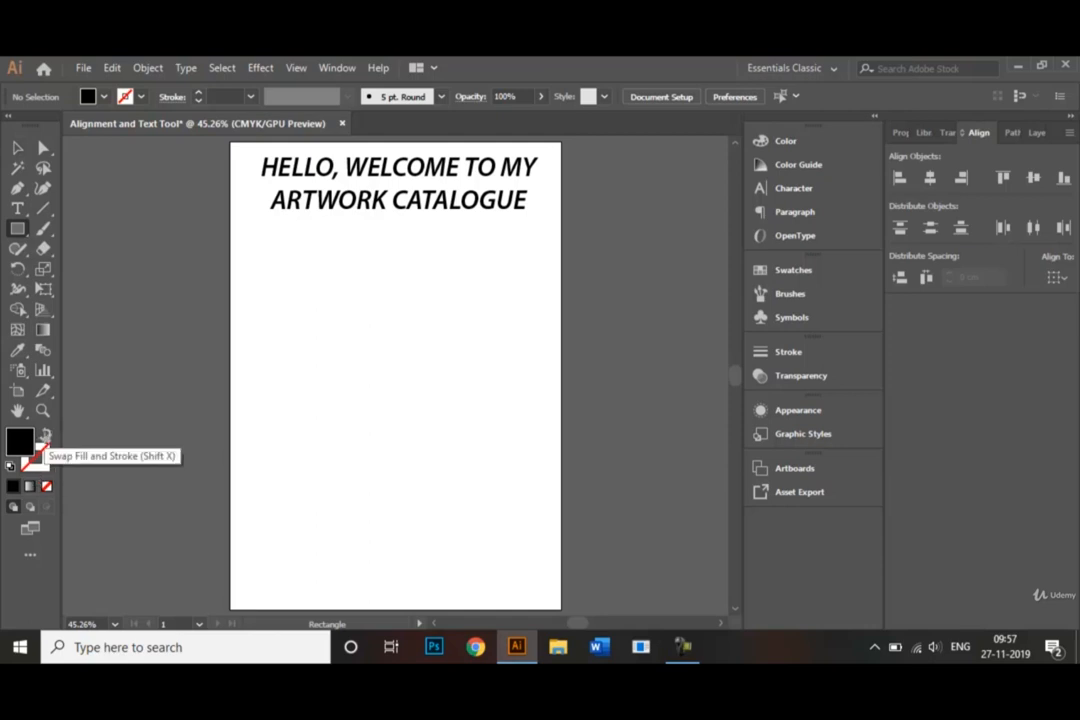
{"action": "left_click", "coordinate": [46, 438]}
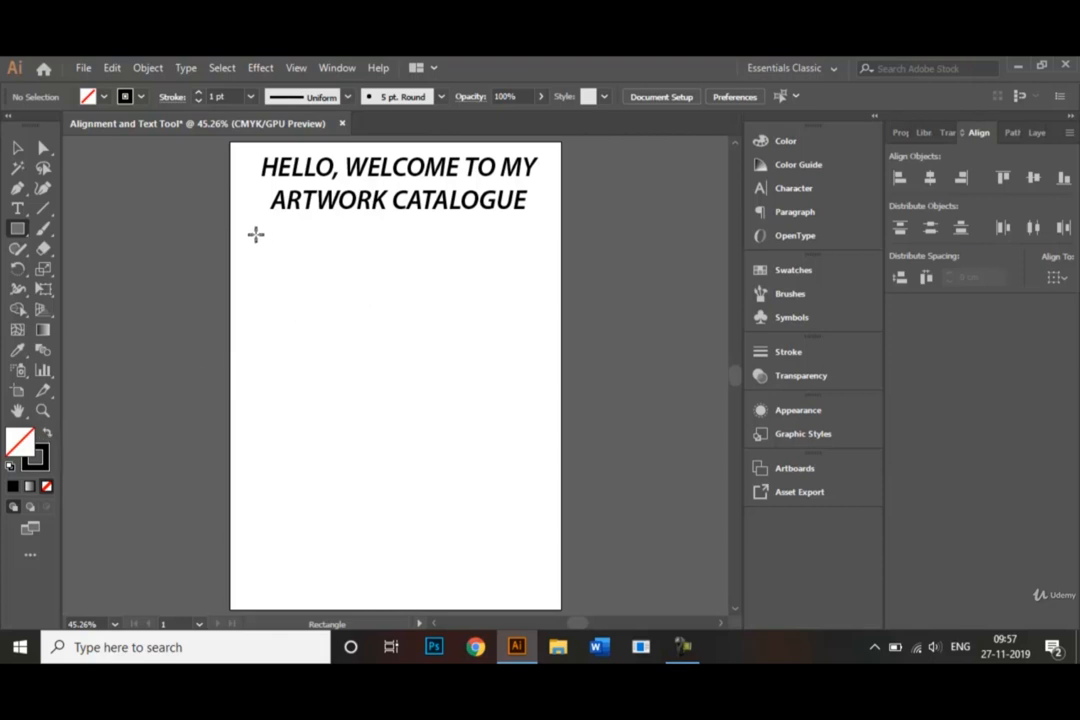
{"action": "left_click_drag", "start_coordinate": [256, 234], "coordinate": [402, 488]}
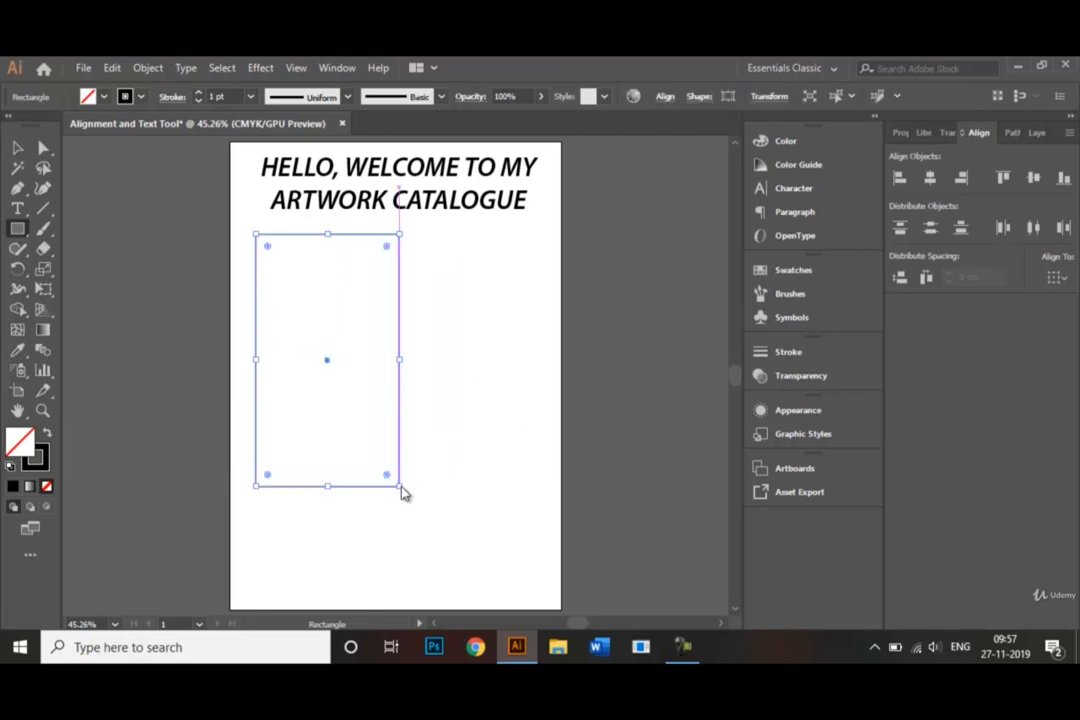
Step: Draw a text frame about 8 cm wide and 15 cm high inside the rectangle and clear its placeholder text
{"action": "left_click", "coordinate": [15, 214]}
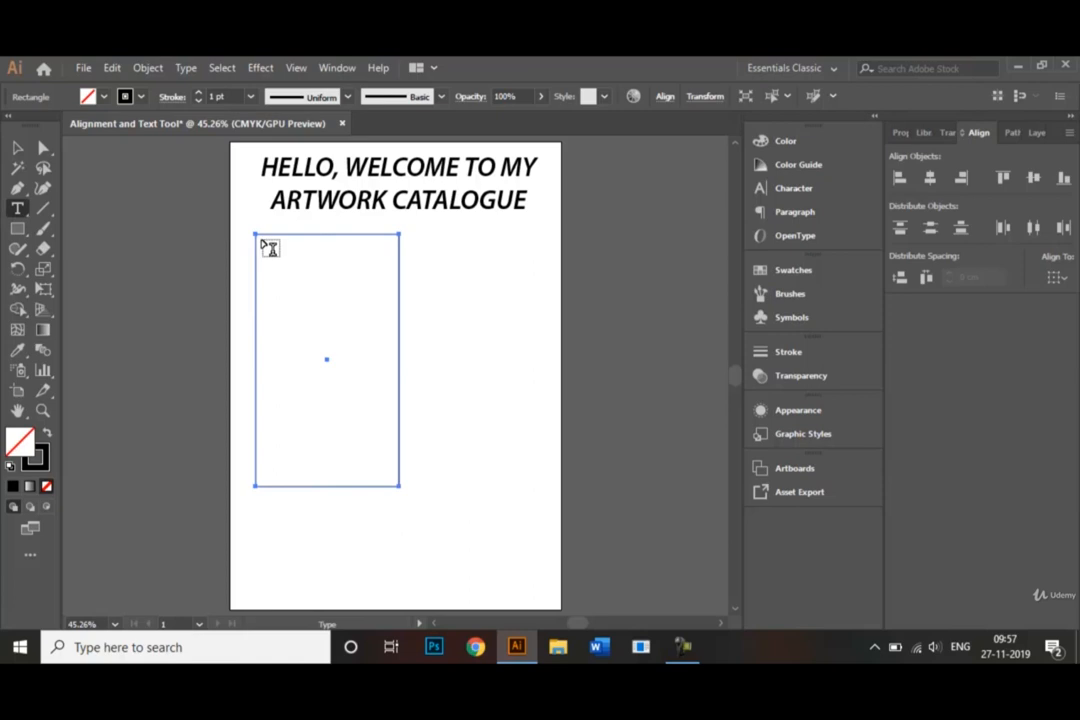
{"action": "left_click_drag", "start_coordinate": [262, 241], "coordinate": [398, 481]}
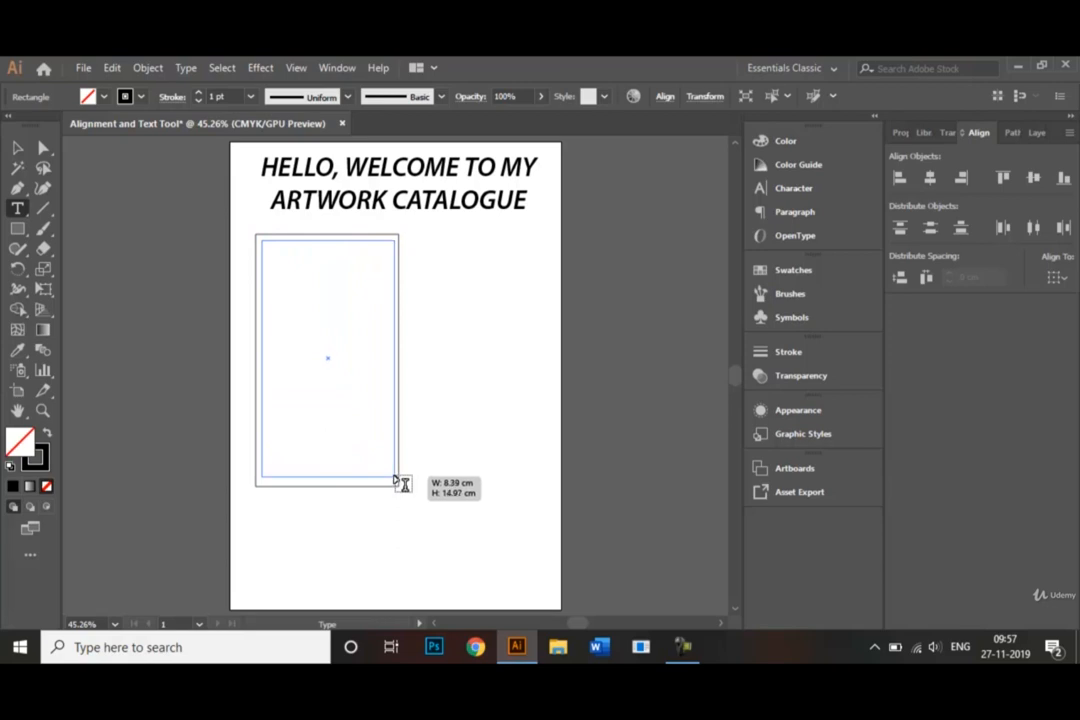
{"action": "left_click_drag", "start_coordinate": [396, 480], "coordinate": [389, 473]}
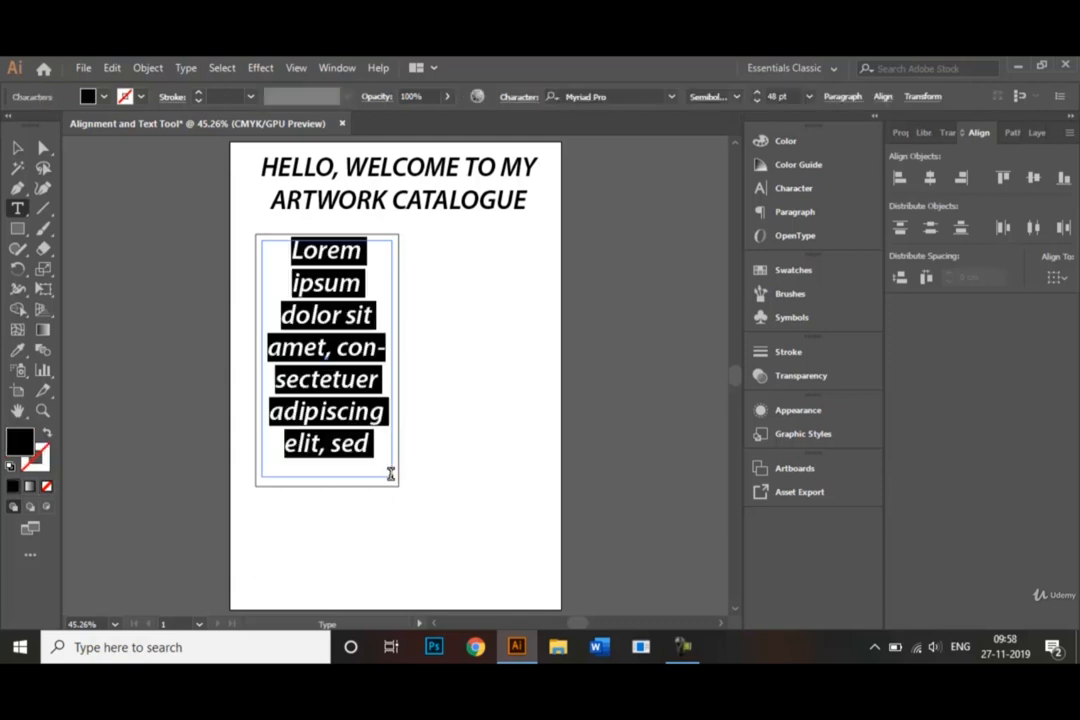
{"action": "key", "text": "BackSpace"}
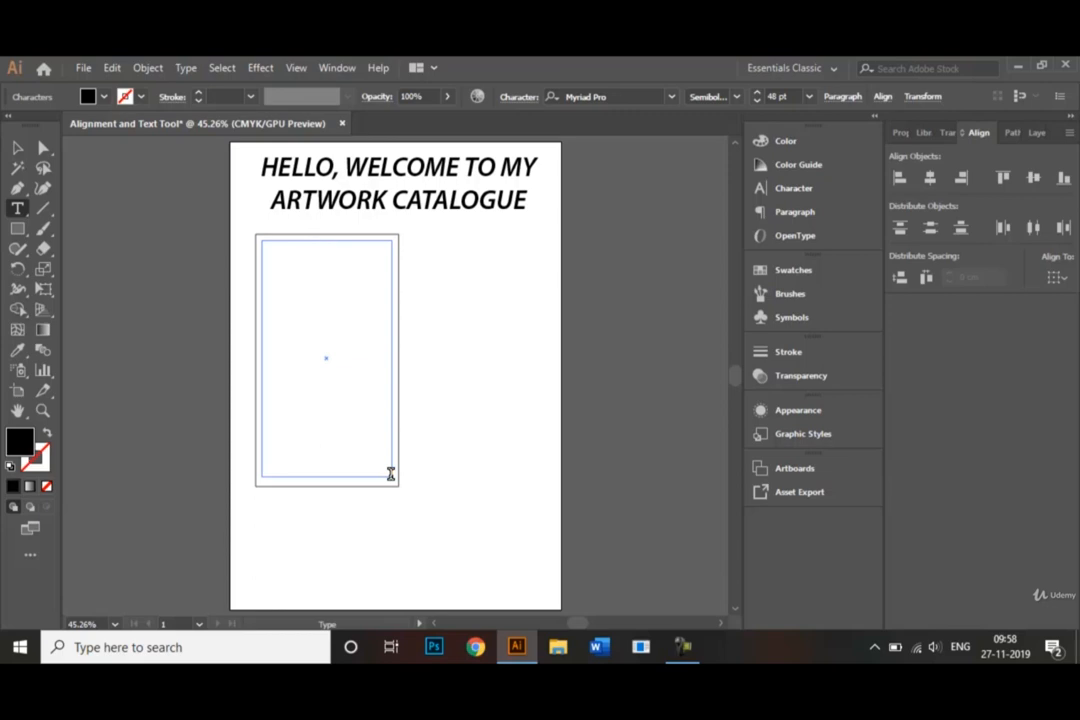
Step: Enter an introduction in the text frame that gives the person's first name and continues "and I work as a waitress in a cafe."
{"action": "type", "text": "My name i"}
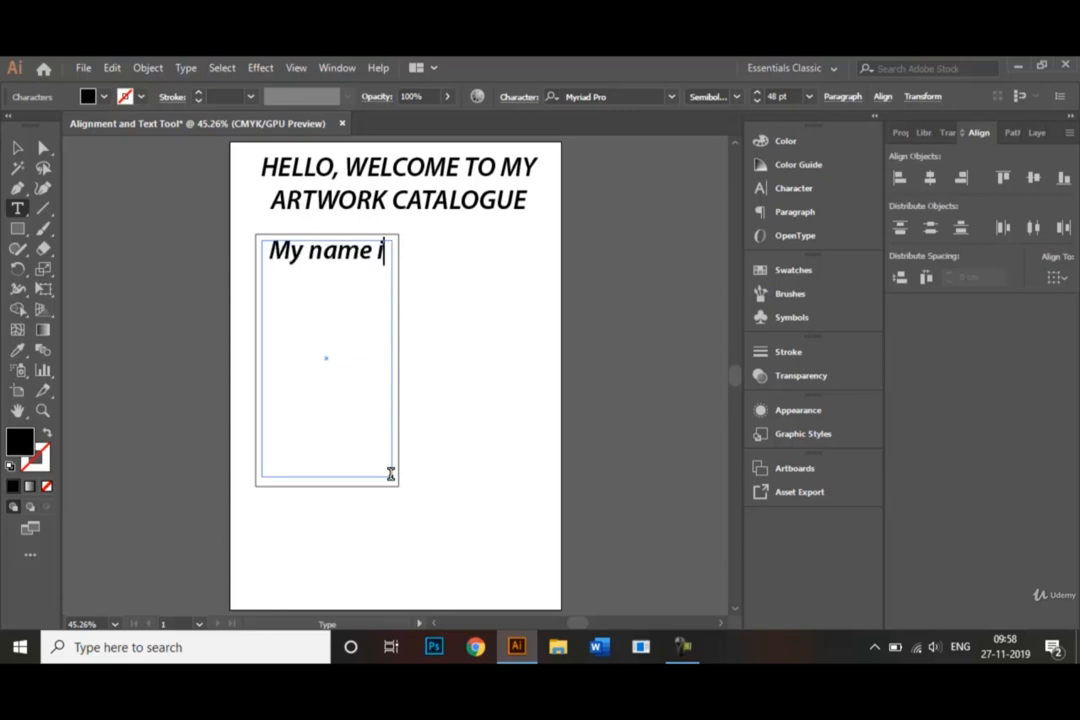
{"action": "type", "text": "s Rach"}
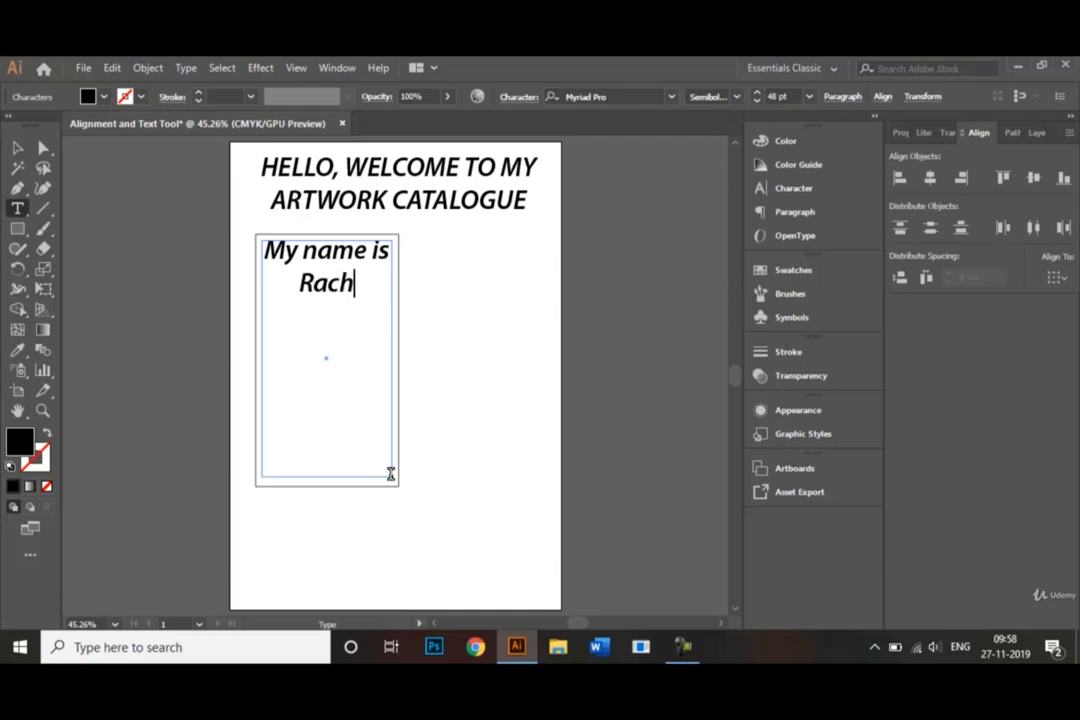
{"action": "type", "text": "el and"}
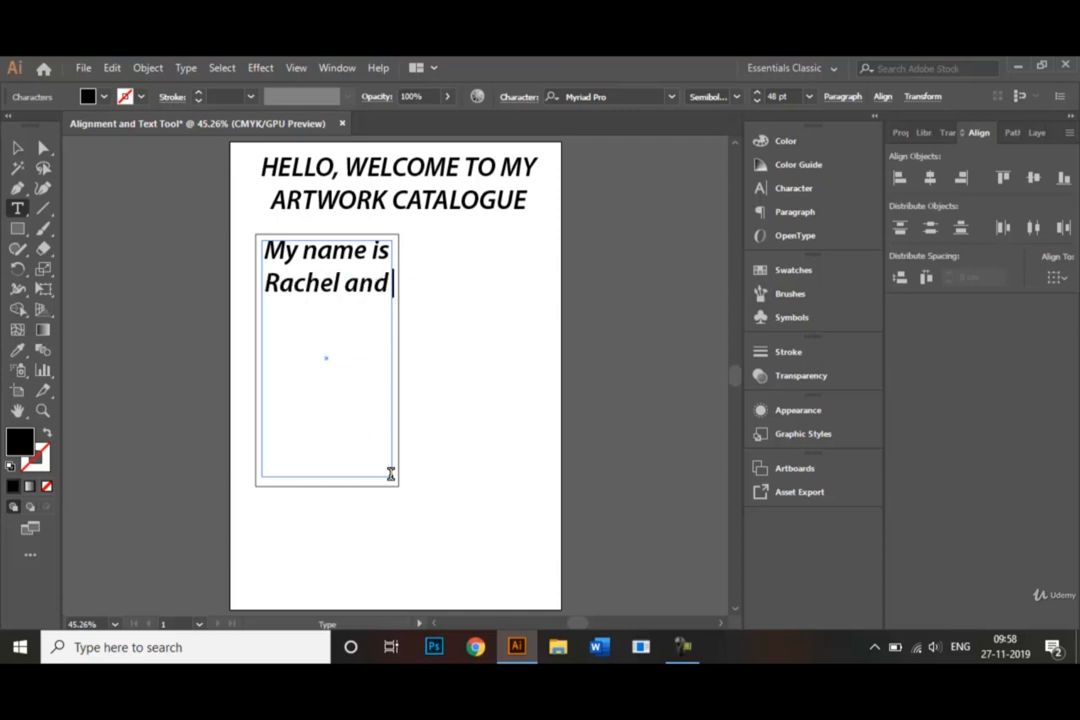
{"action": "type", "text": " I wo"}
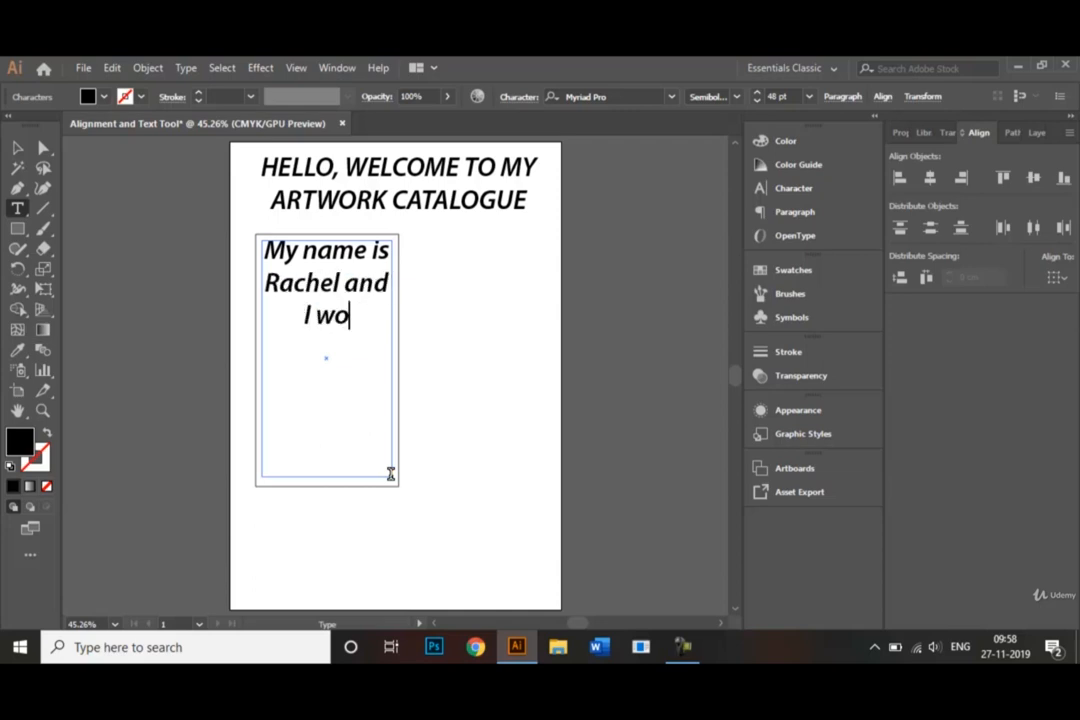
{"action": "type", "text": "rk as a"}
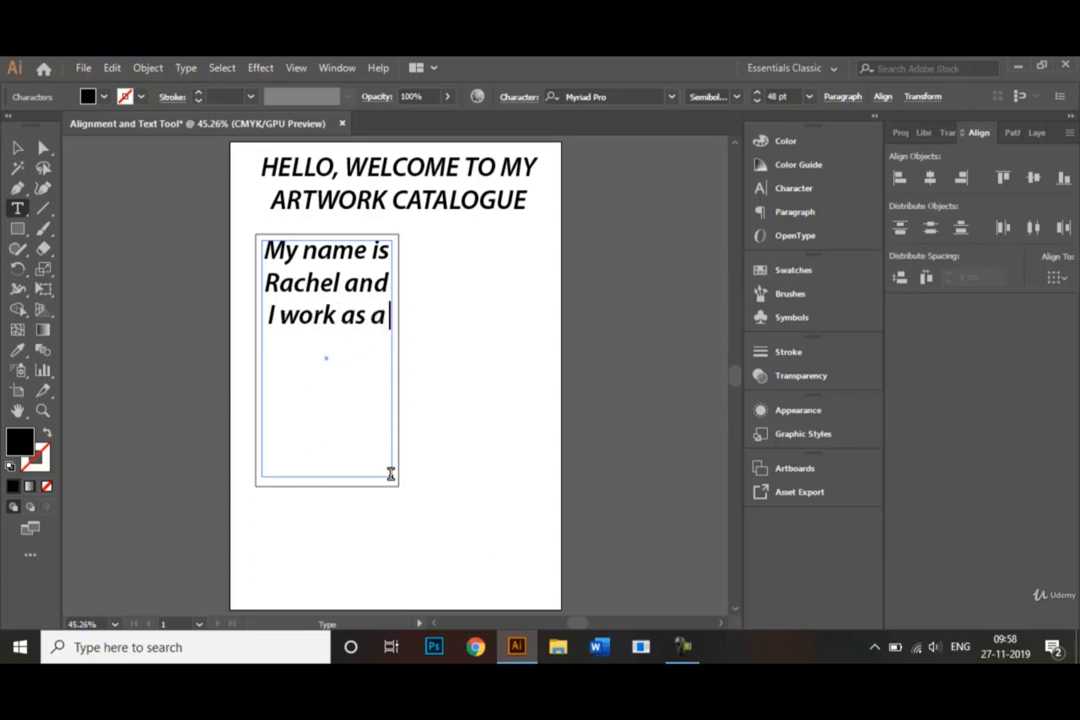
{"action": "type", "text": " waitress"}
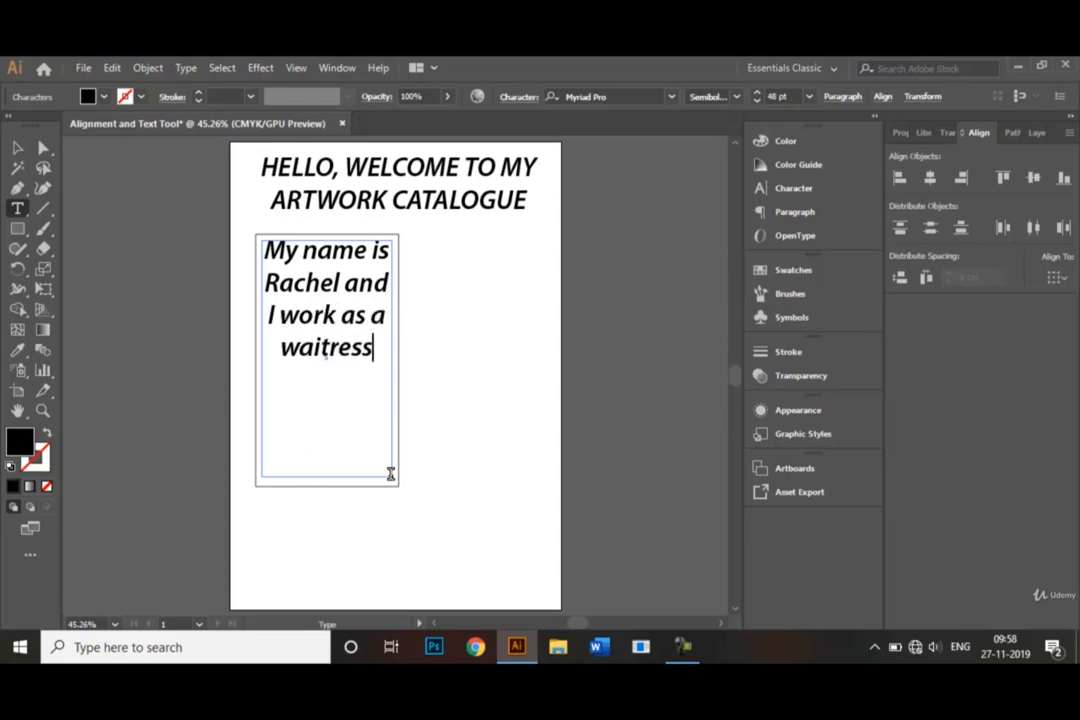
{"action": "type", "text": "s"}
{"action": "key", "text": "BackSpace"}
{"action": "type", "text": "in c"}
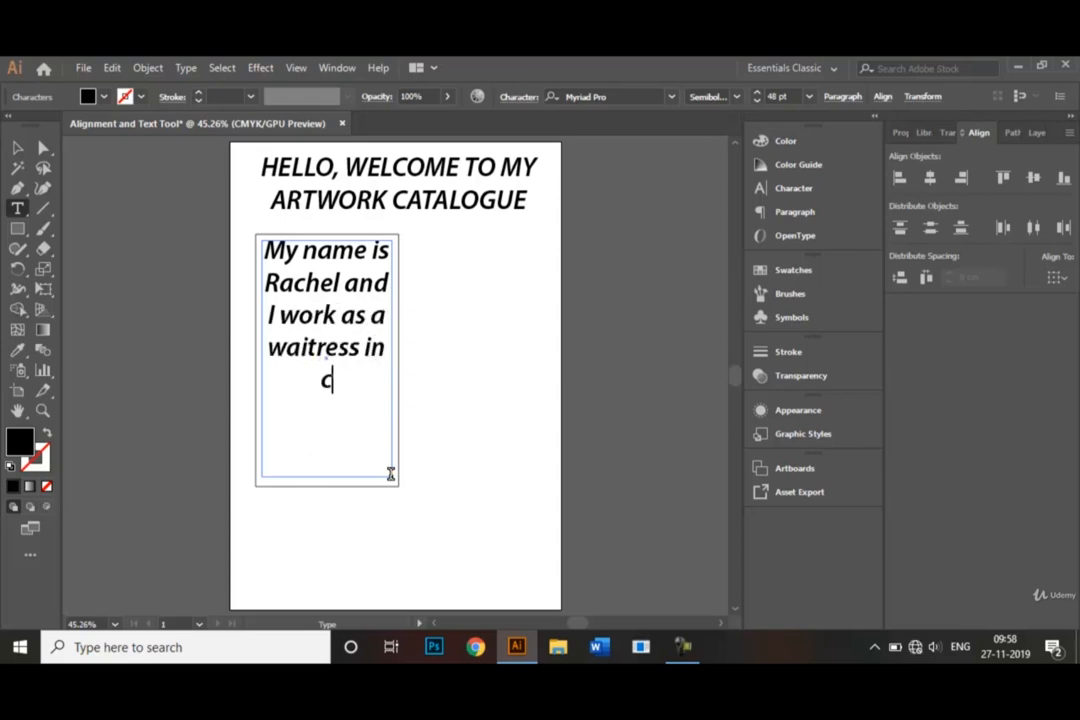
{"action": "key", "text": "BackSpace"}
{"action": "type", "text": "a cafe."}
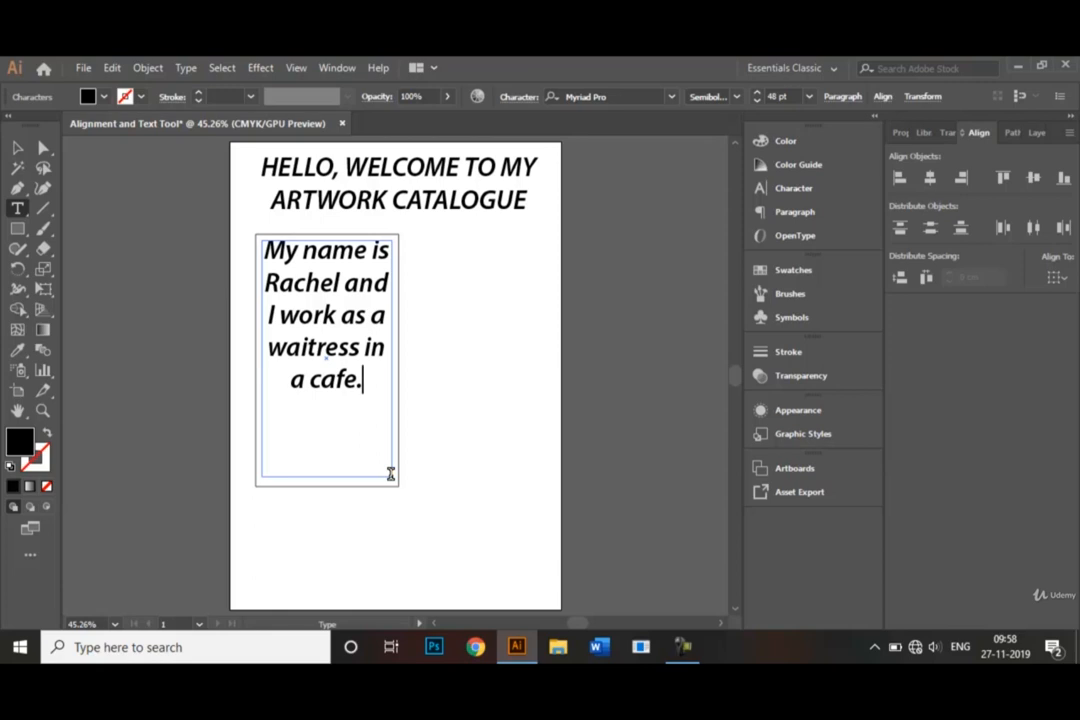
Step: Set the whole introduction text to 36 pt in the Regular style
{"action": "left_click_drag", "start_coordinate": [366, 380], "coordinate": [265, 250]}
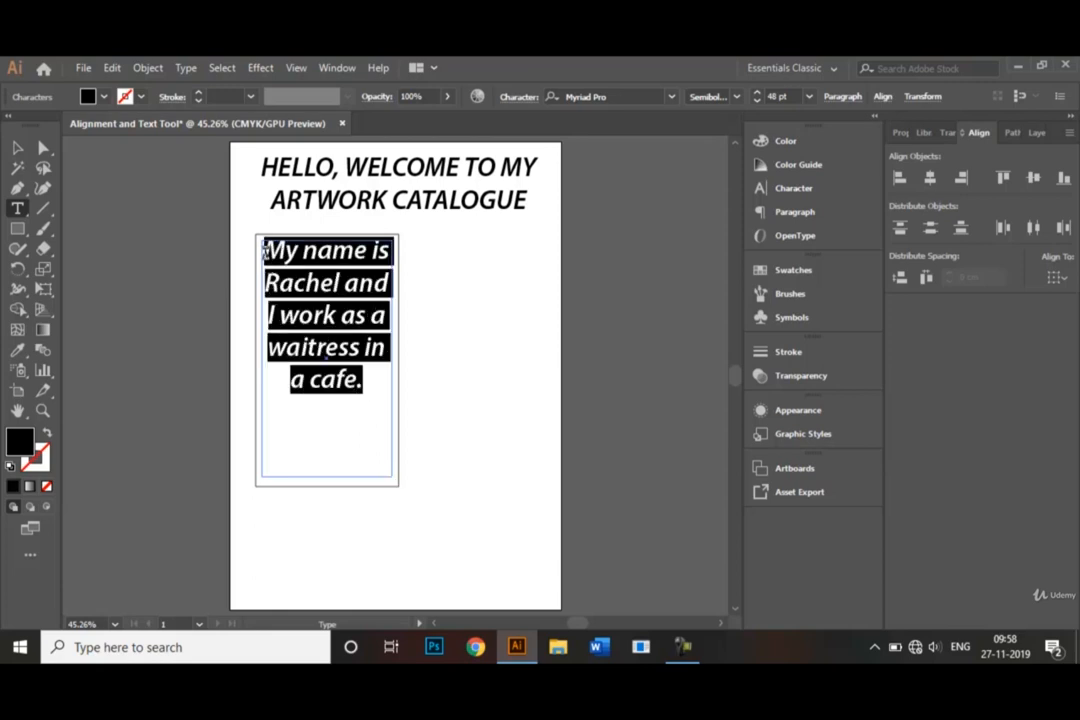
{"action": "left_click", "coordinate": [810, 98]}
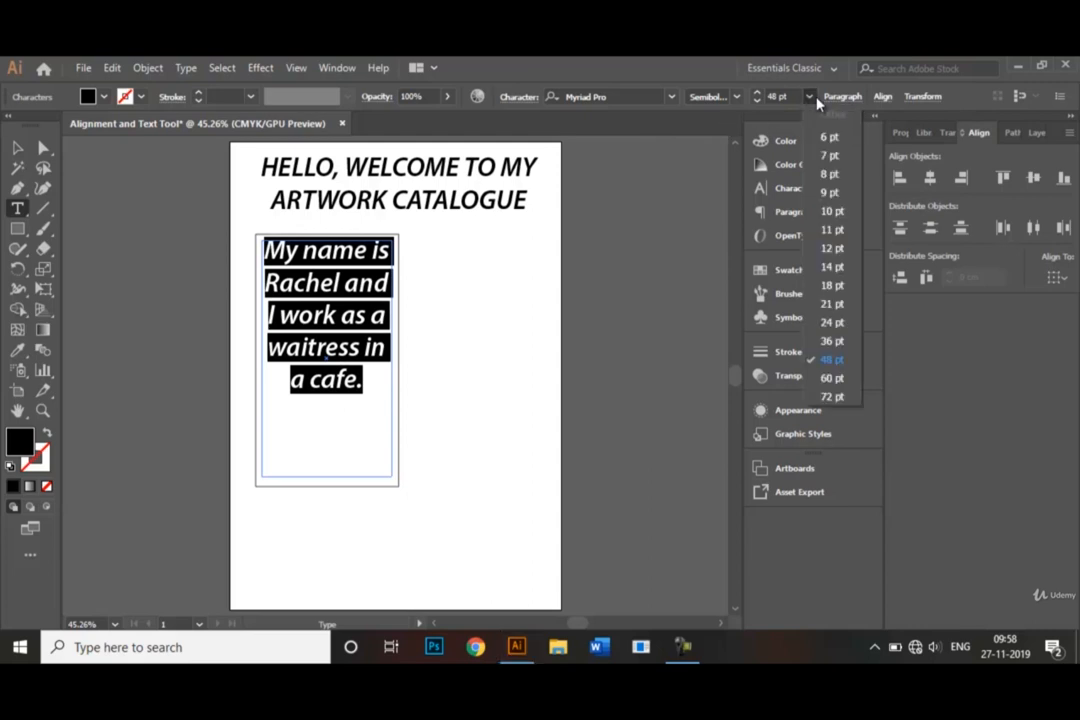
{"action": "left_click", "coordinate": [834, 342]}
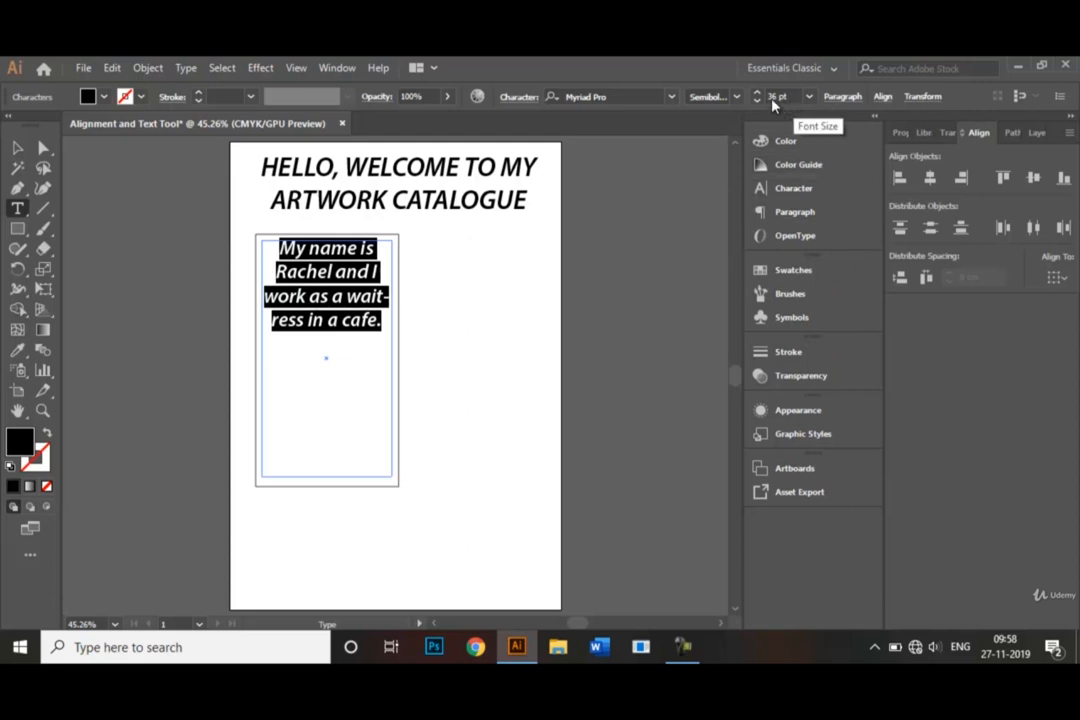
{"action": "left_click", "coordinate": [735, 97]}
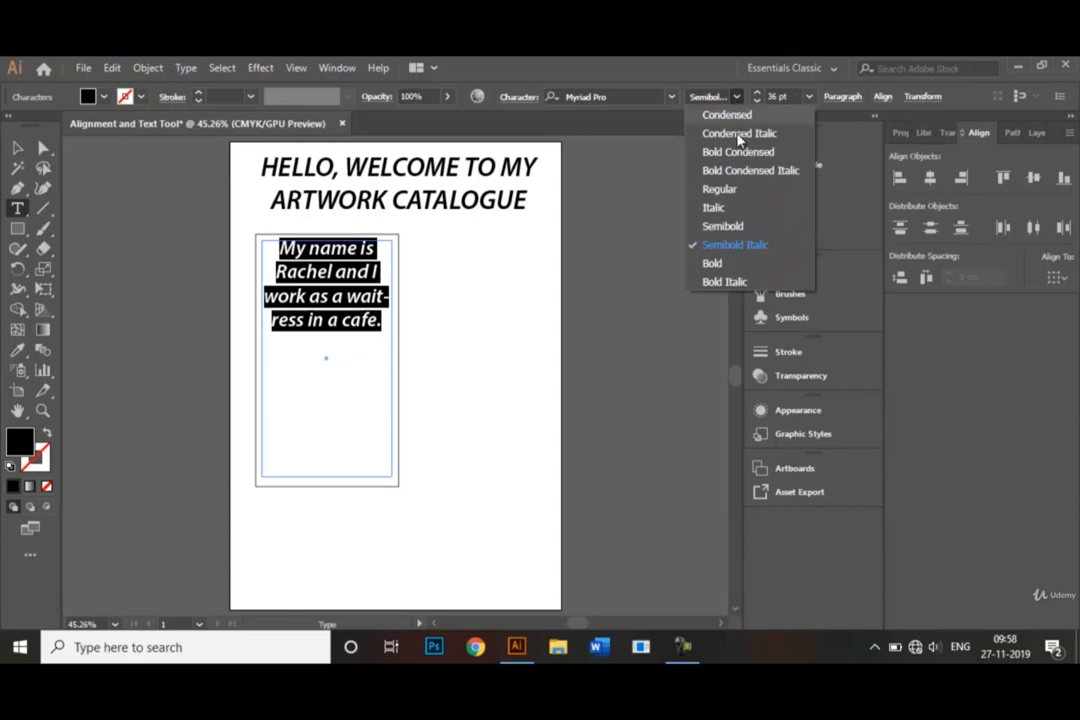
{"action": "left_click", "coordinate": [756, 194]}
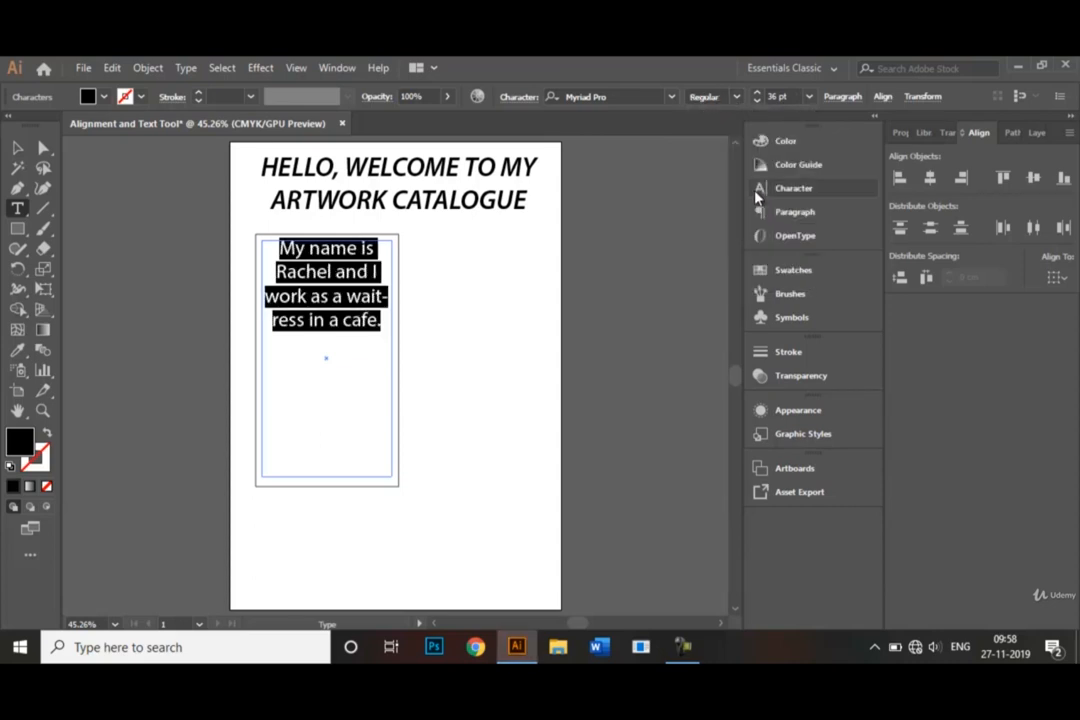
Step: Change the introduction text's font to Cambria and deselect it
{"action": "left_click", "coordinate": [670, 107]}
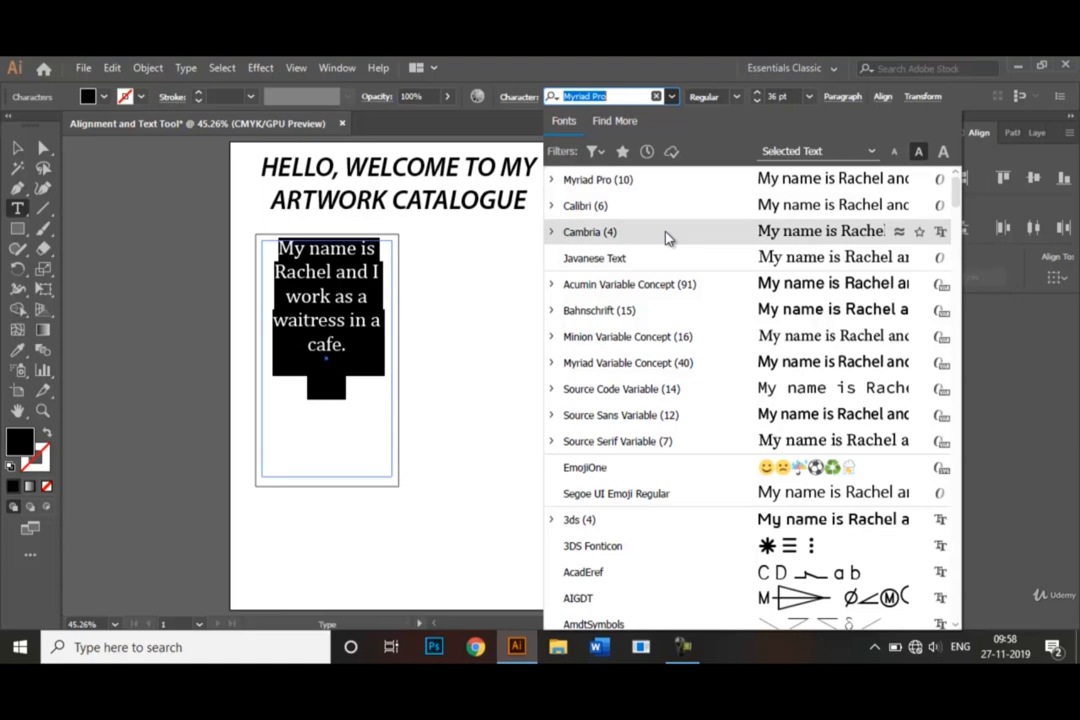
{"action": "left_click", "coordinate": [668, 237]}
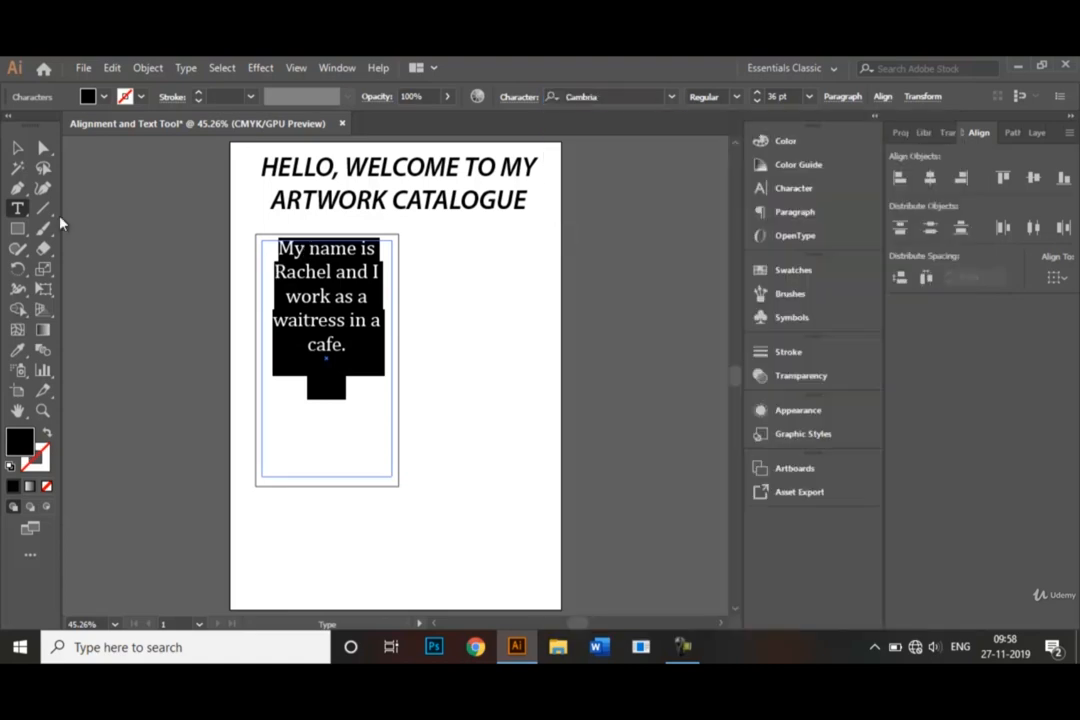
{"action": "left_click", "coordinate": [17, 147]}
{"action": "left_click", "coordinate": [448, 375]}
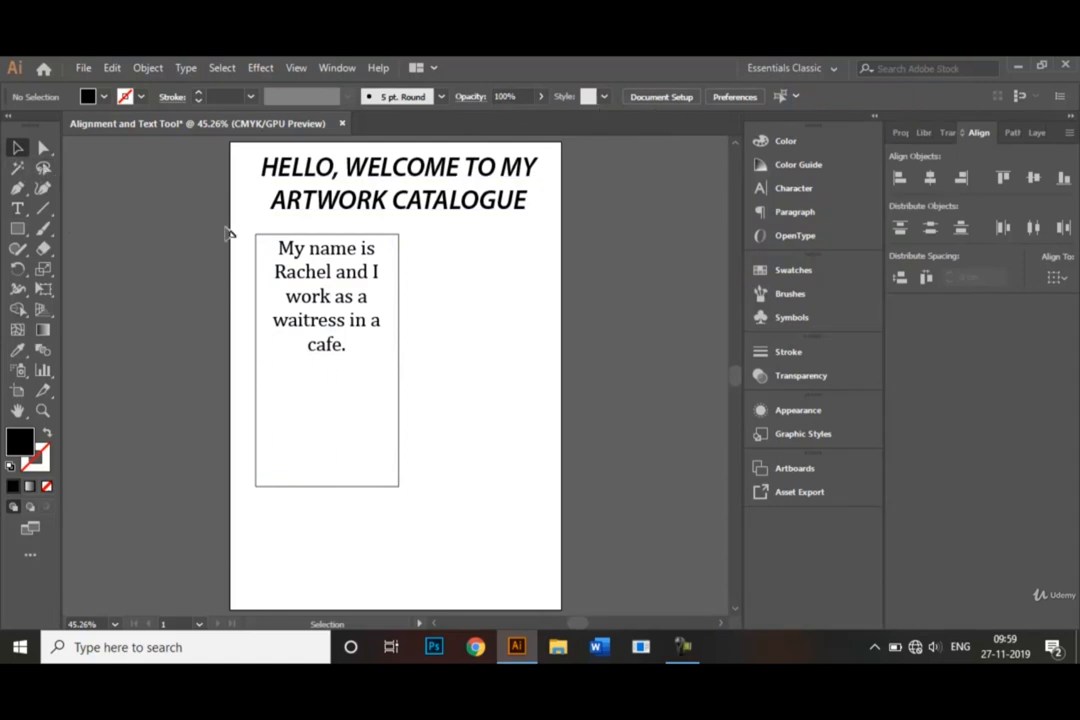
Step: Browse the available fonts with live previews for the introduction text, without choosing another one, and deselect it
{"action": "left_click", "coordinate": [280, 284]}
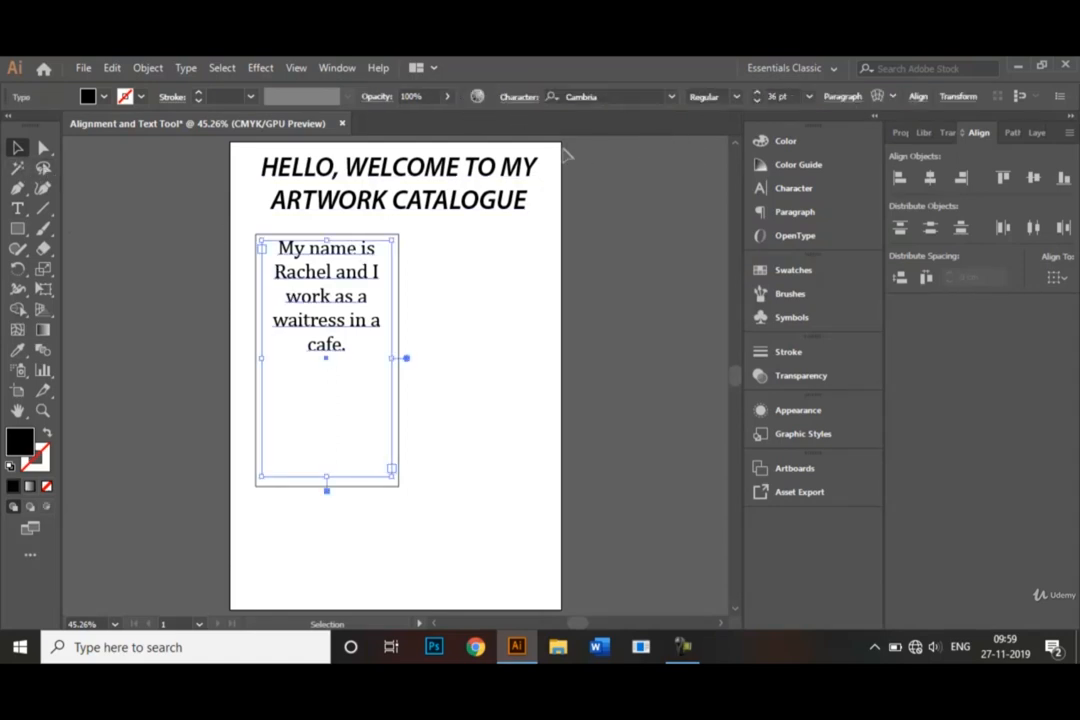
{"action": "left_click", "coordinate": [673, 97]}
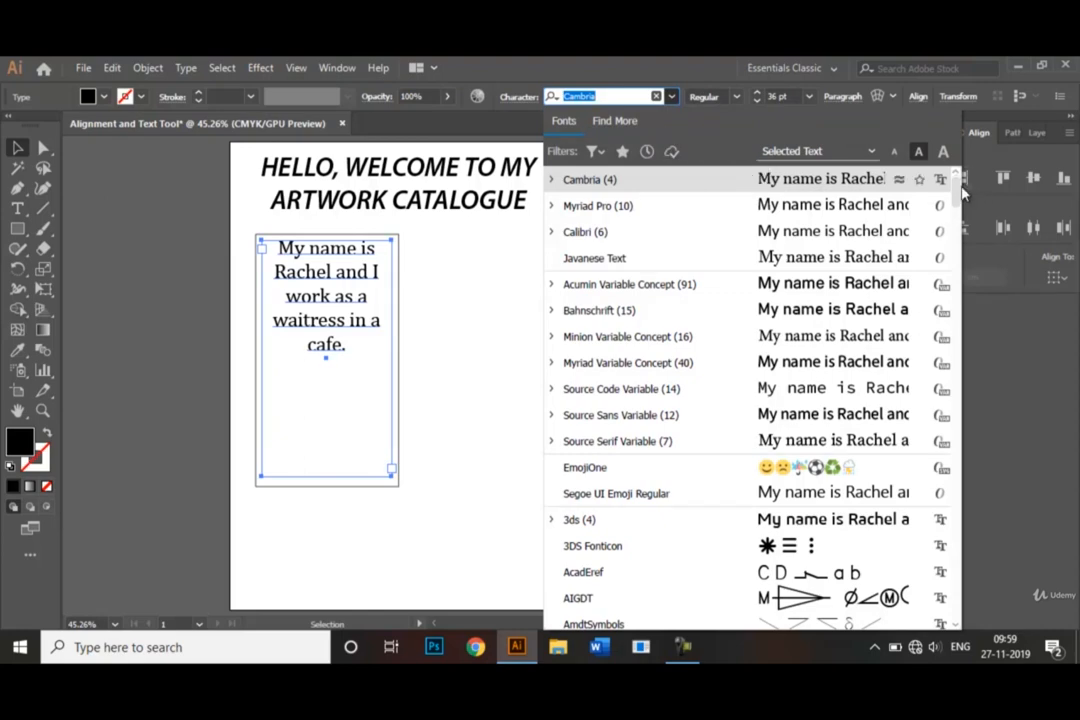
{"action": "left_click_drag", "start_coordinate": [960, 192], "coordinate": [962, 250]}
{"action": "scroll", "coordinate": [962, 255], "scroll_direction": "down", "scroll_amount": 7}
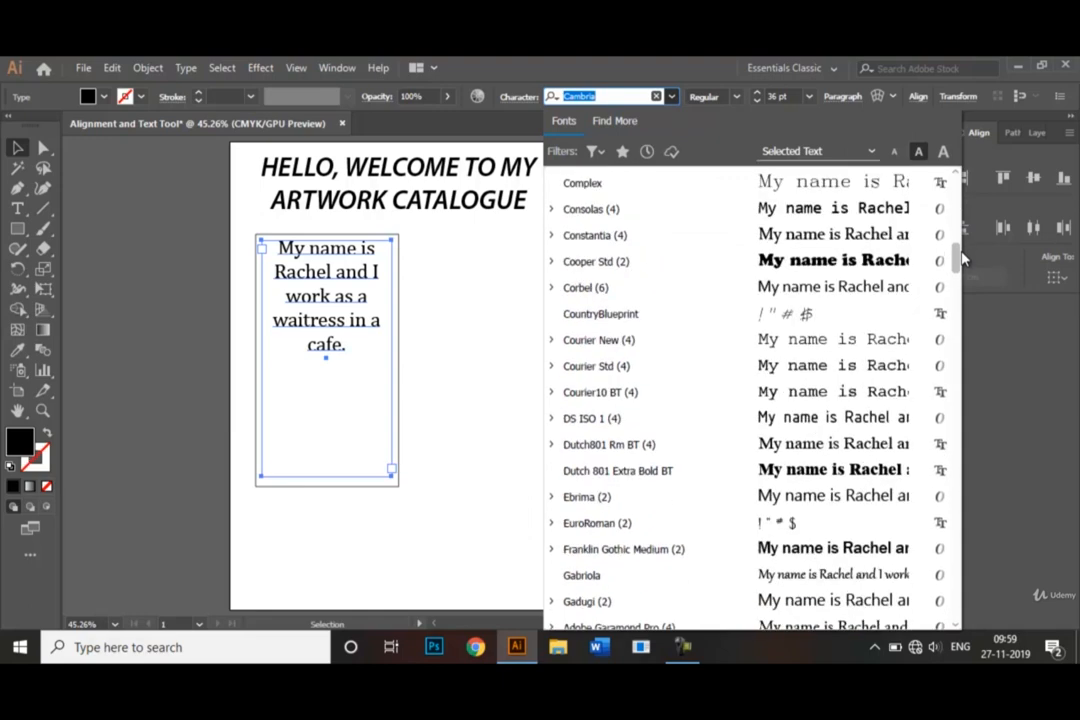
{"action": "scroll", "coordinate": [958, 240], "scroll_direction": "up", "scroll_amount": 10}
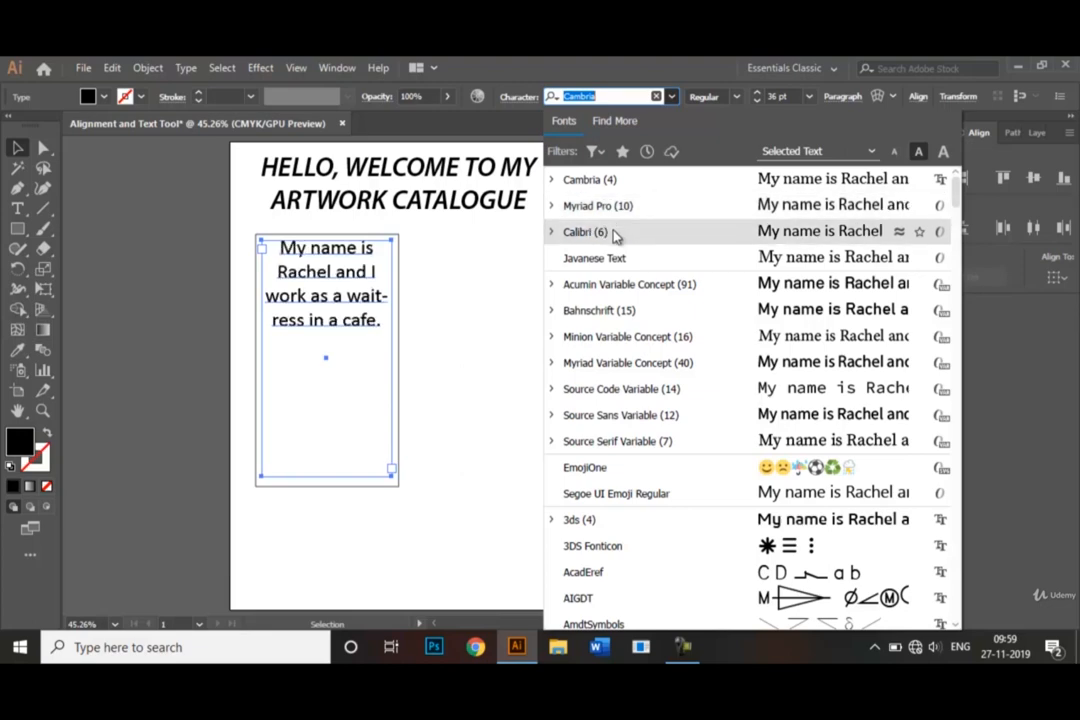
{"action": "left_click", "coordinate": [535, 153]}
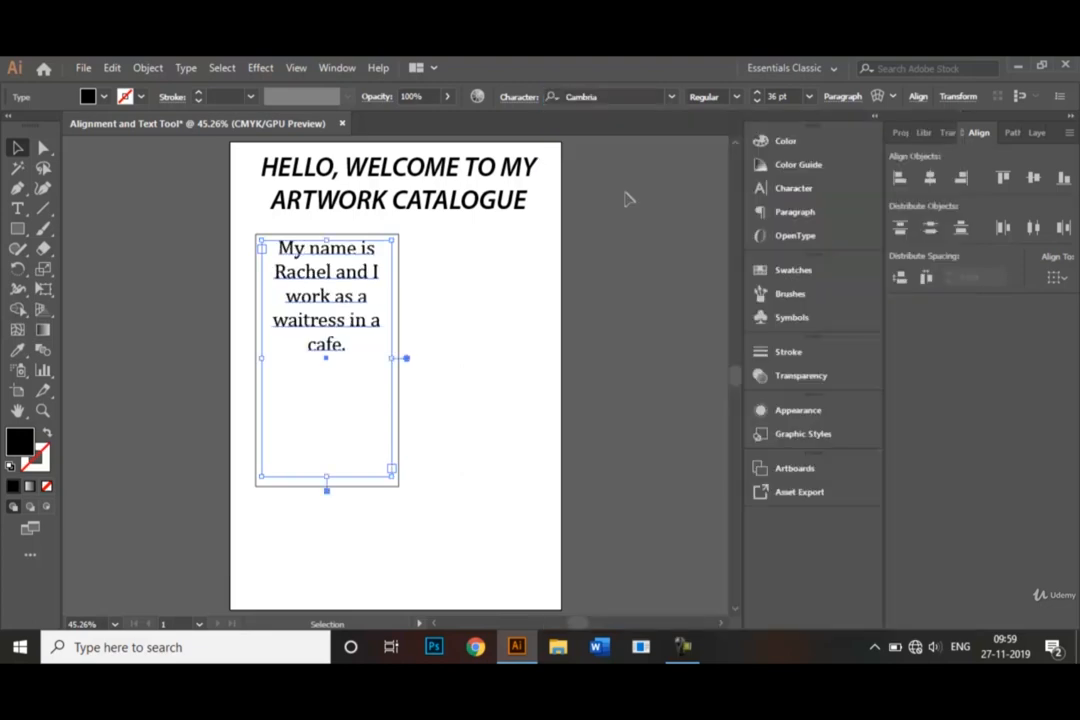
{"action": "left_click", "coordinate": [512, 306]}
Step: Make the introduction text Bold and shorten its frame from below to fit closely around the five lines
{"action": "left_click", "coordinate": [328, 340]}
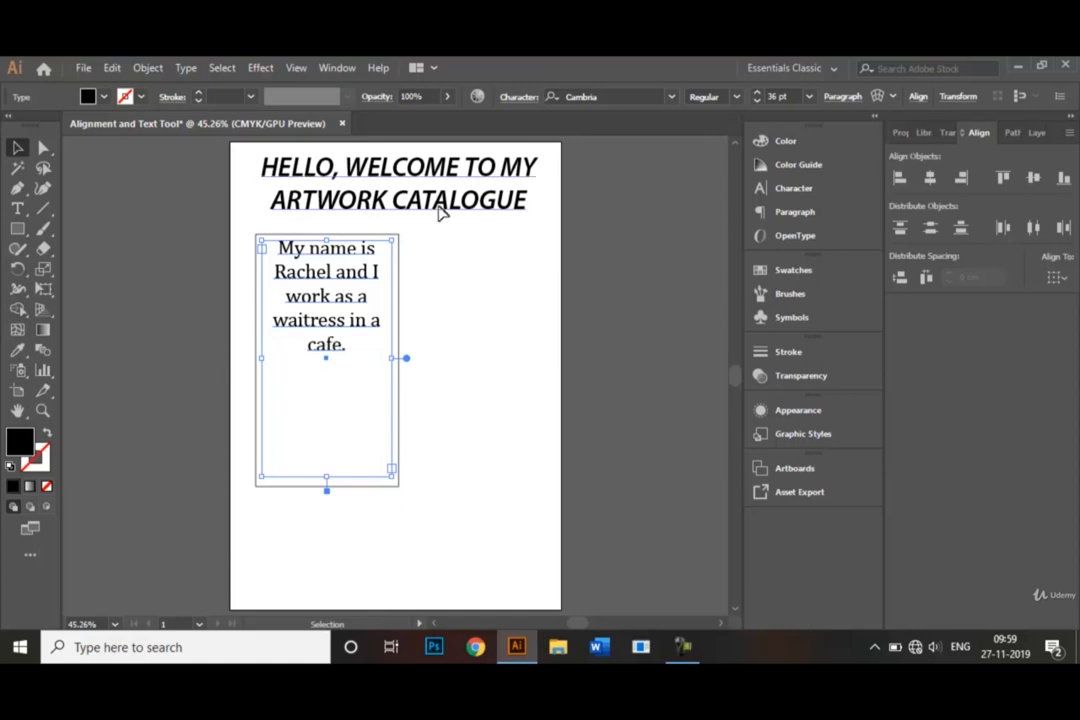
{"action": "left_click", "coordinate": [739, 98]}
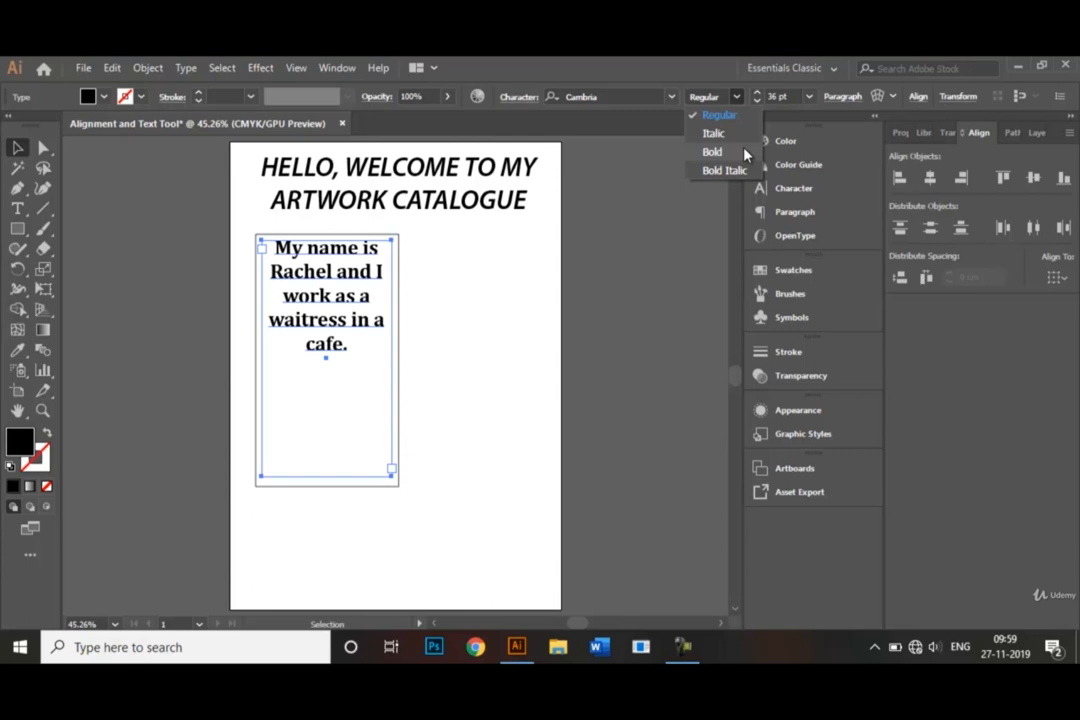
{"action": "left_click", "coordinate": [744, 153]}
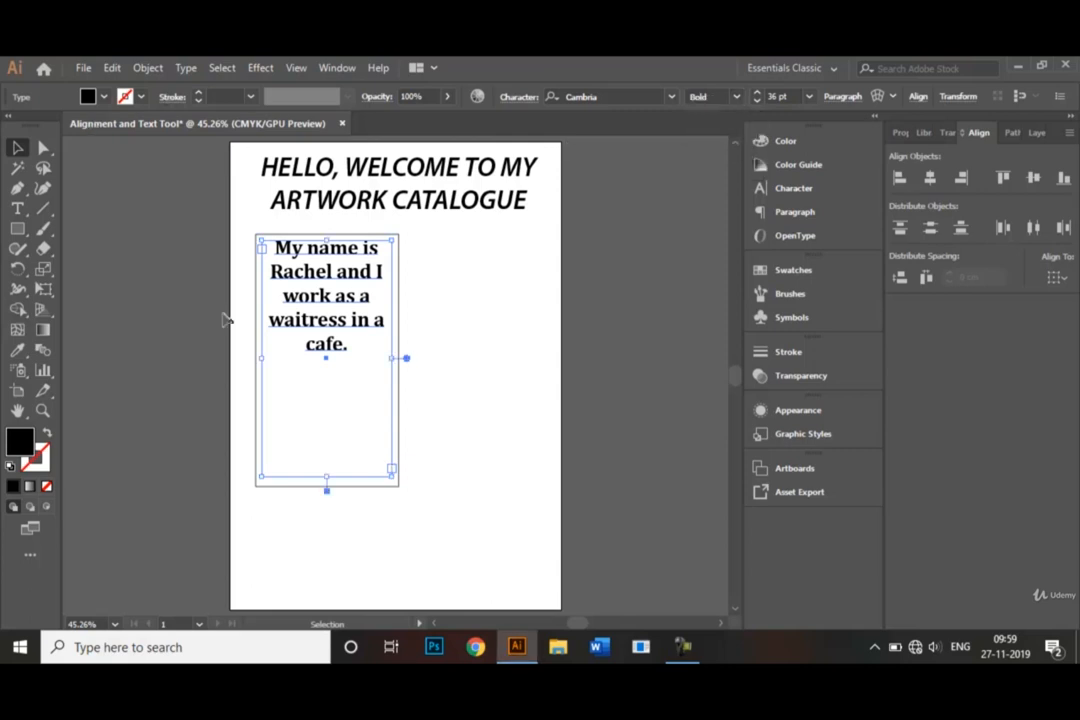
{"action": "left_click_drag", "start_coordinate": [327, 476], "coordinate": [330, 363]}
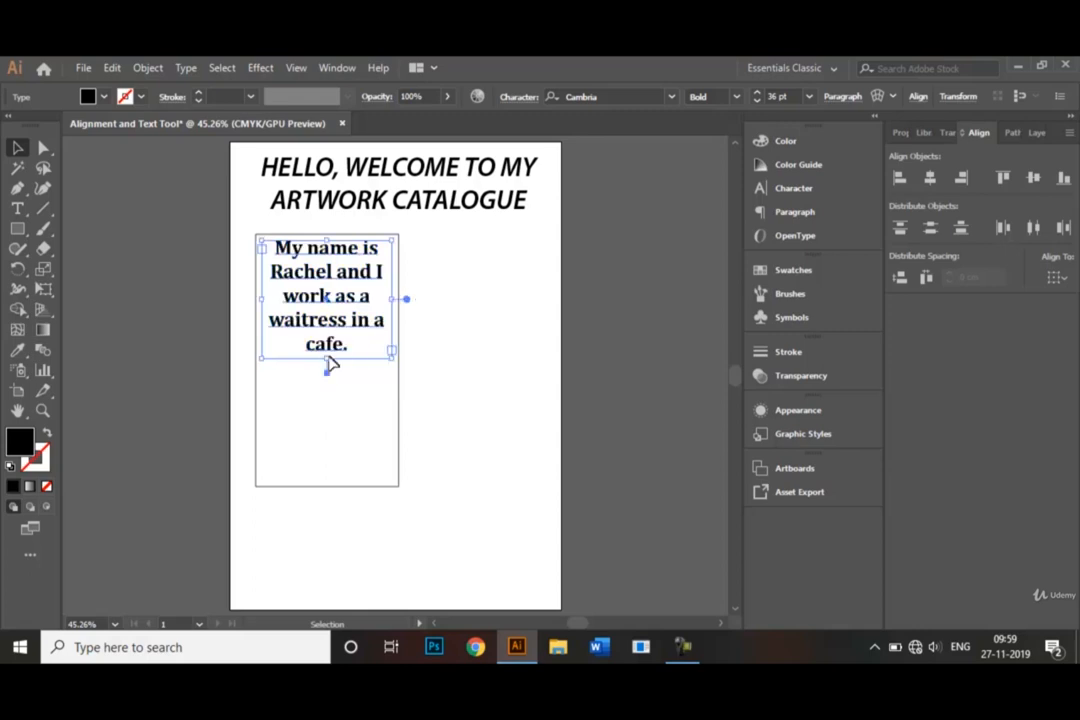
{"action": "left_click", "coordinate": [470, 381]}
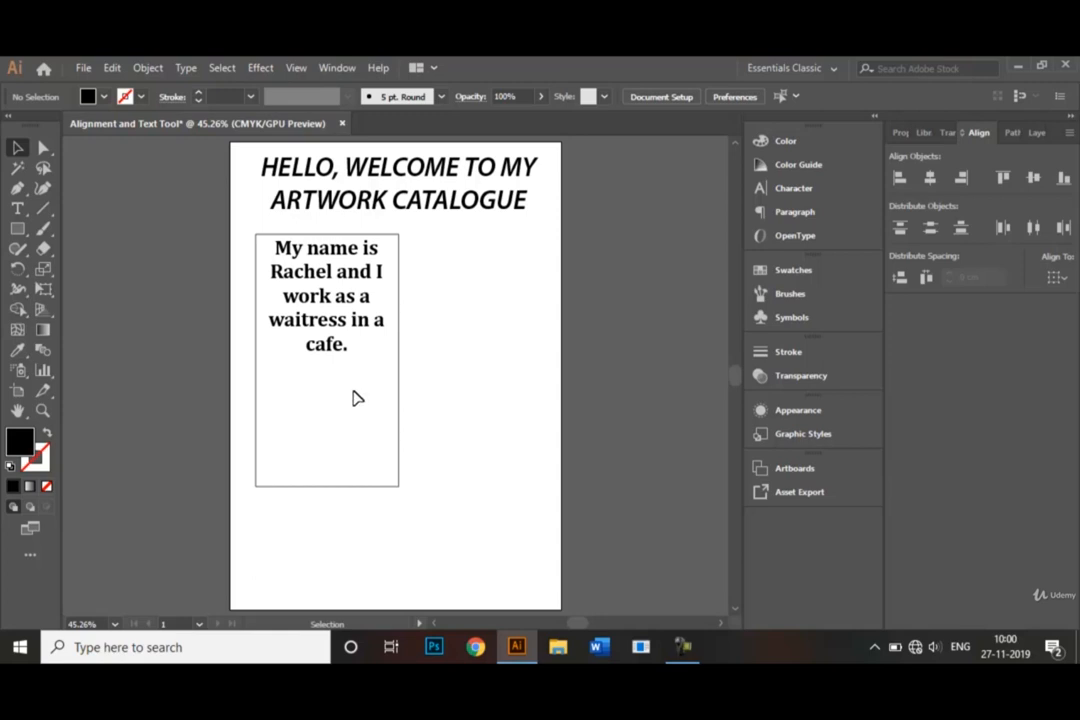
Step: Align the vertical centers of the introduction text frame and the surrounding rectangle, and deselect both
{"action": "left_click", "coordinate": [349, 334]}
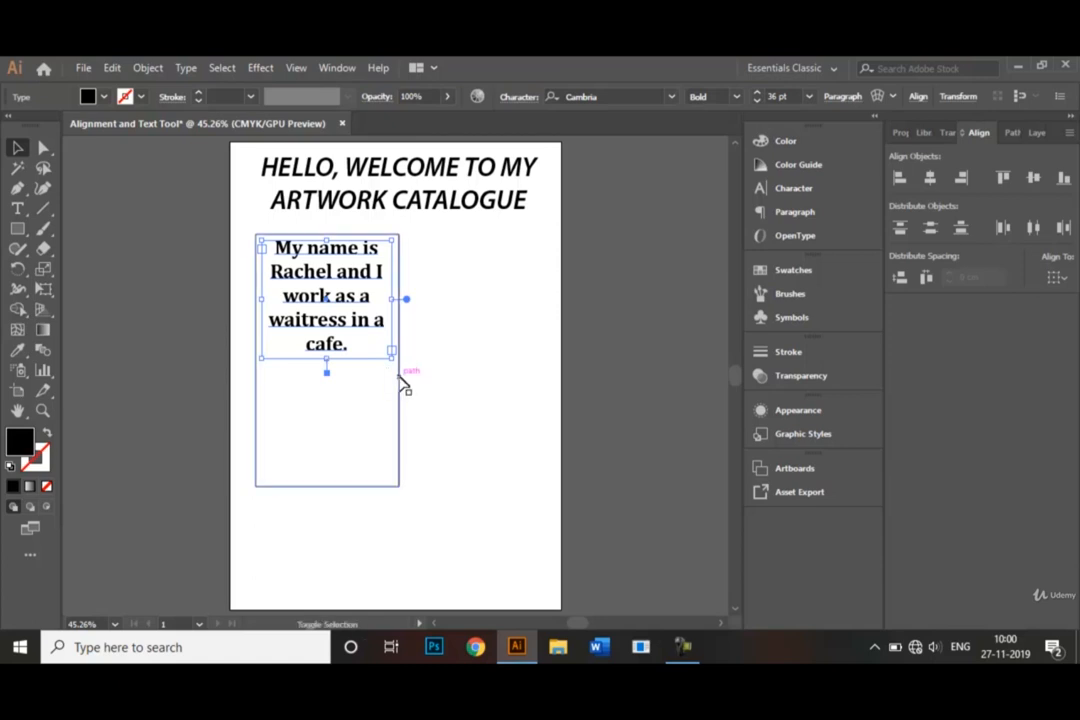
{"action": "left_click", "coordinate": [400, 384], "text": "shift"}
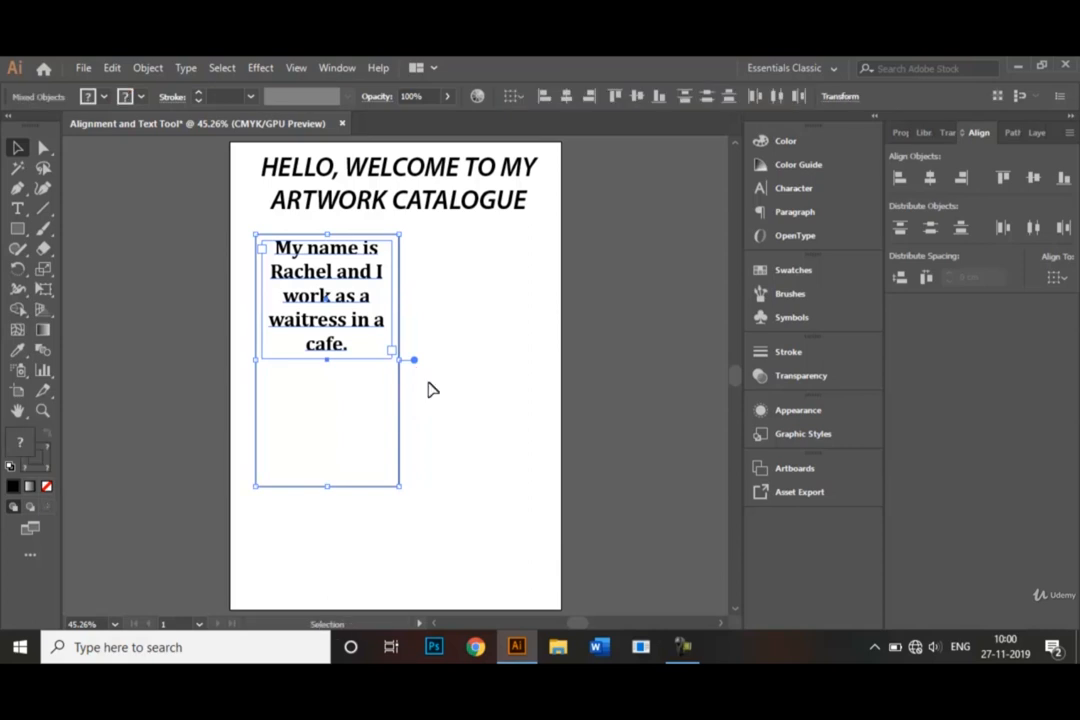
{"action": "left_click", "coordinate": [1034, 180]}
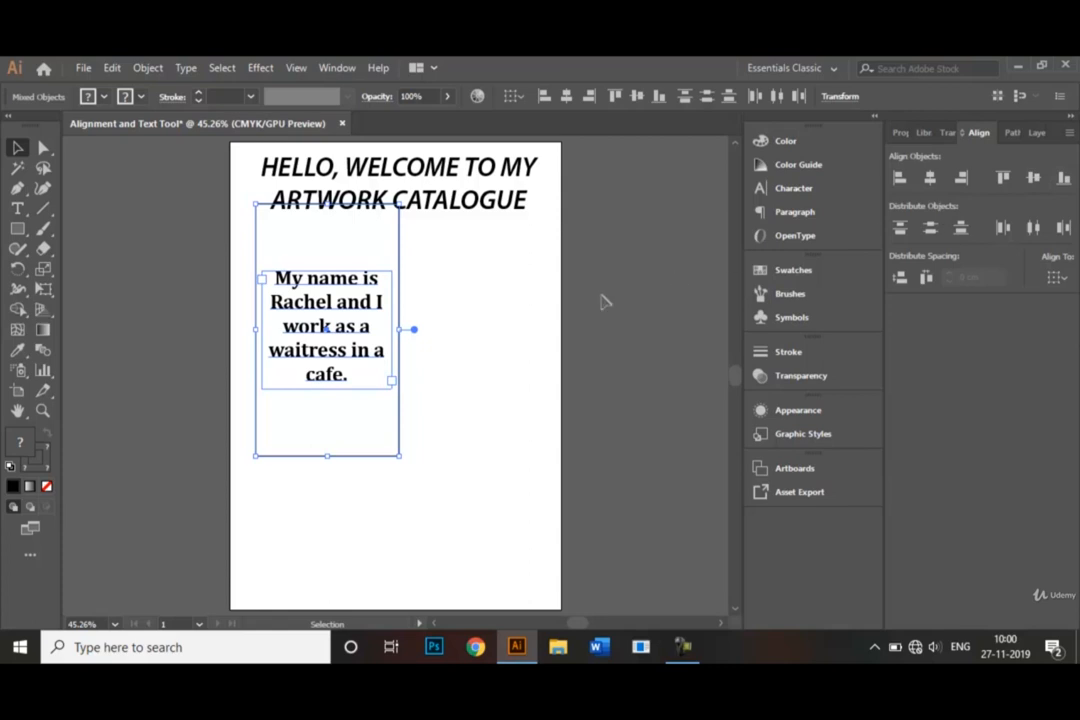
{"action": "left_click", "coordinate": [505, 323]}
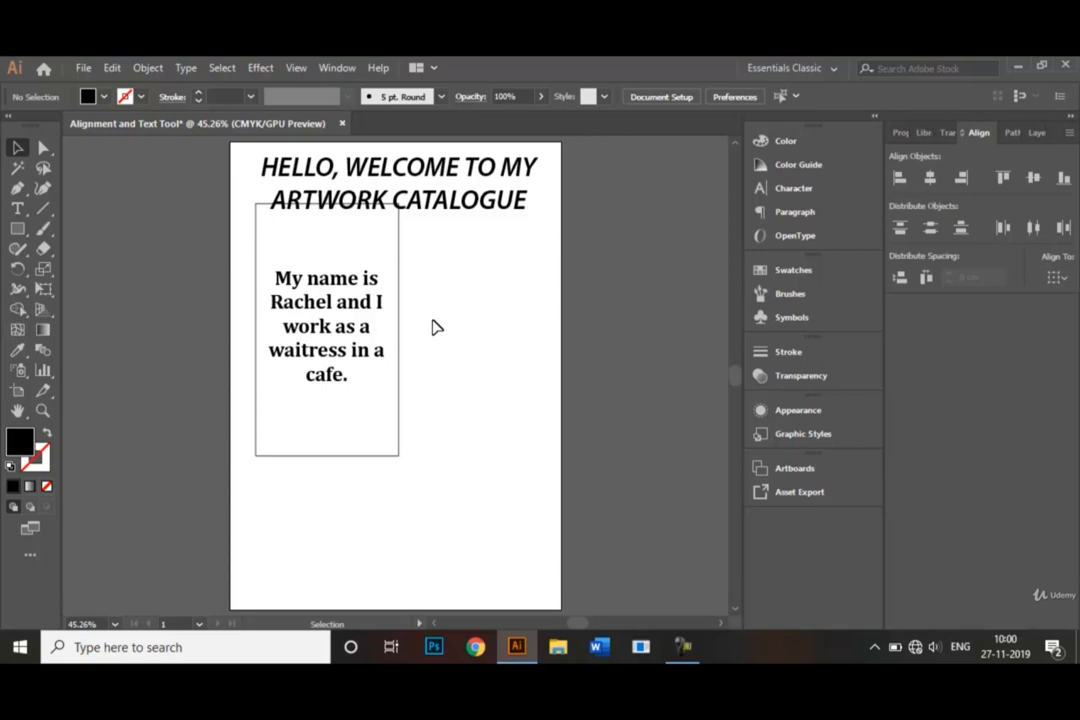
Step: Nudge the rectangle and its introduction text straight down together in four large increments, clear of the heading, and deselect them
{"action": "left_click_drag", "start_coordinate": [433, 320], "coordinate": [313, 384]}
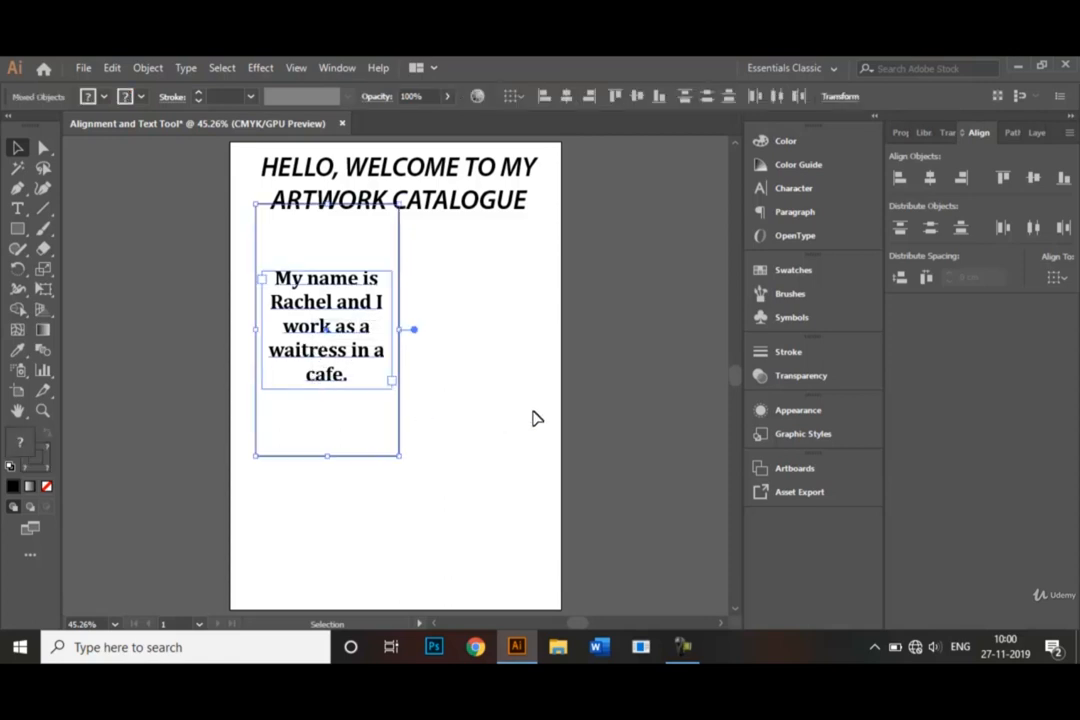
{"action": "key", "text": "shift+Down"}
{"action": "key", "text": "shift+Down"}
{"action": "key", "text": "shift+Down"}
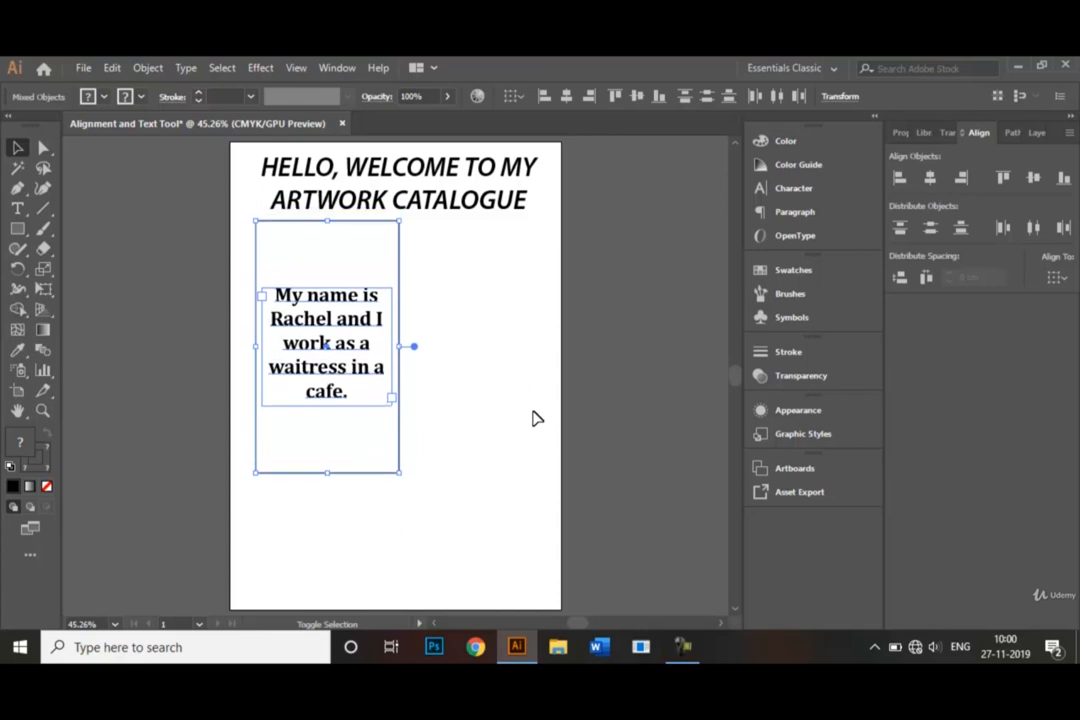
{"action": "key", "text": "shift+Down"}
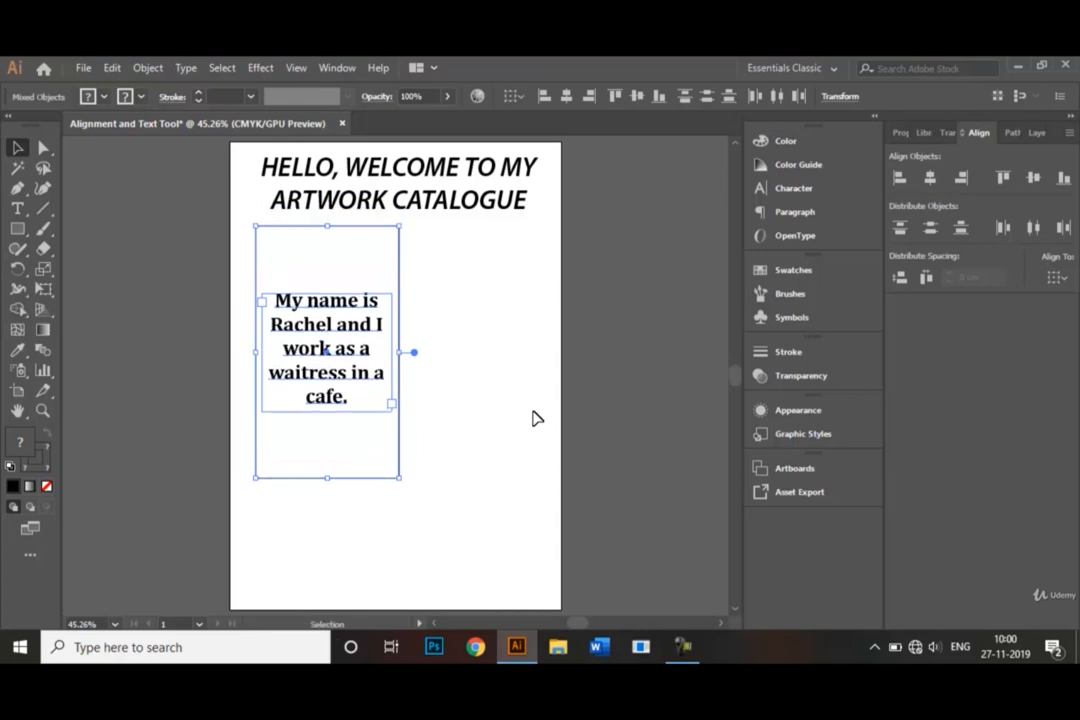
{"action": "left_click", "coordinate": [490, 373]}
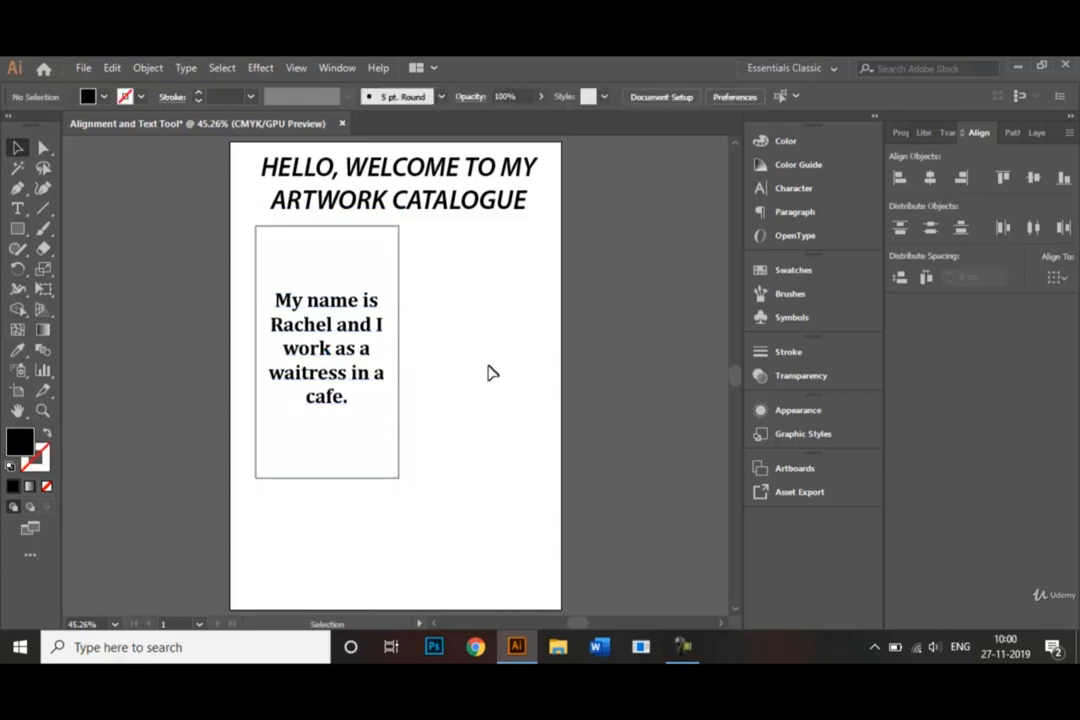
Step: Recolor the introduction text inside the box with the dark magenta fill swatch and deselect it
{"action": "left_click", "coordinate": [318, 330]}
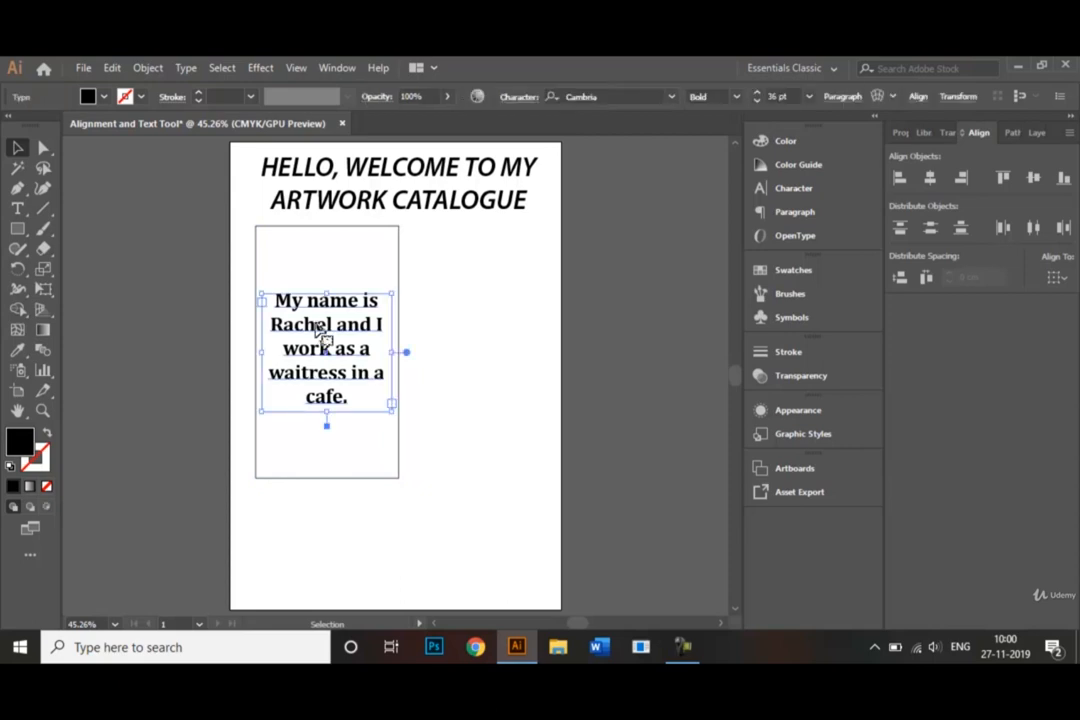
{"action": "left_click", "coordinate": [104, 97]}
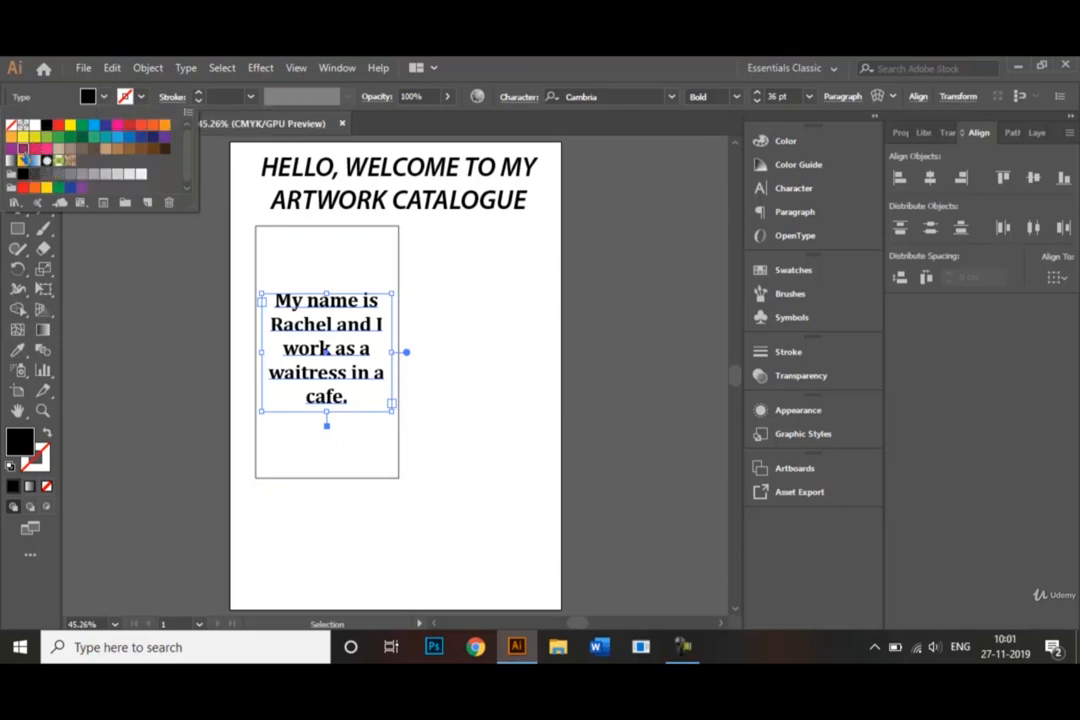
{"action": "left_click", "coordinate": [22, 148]}
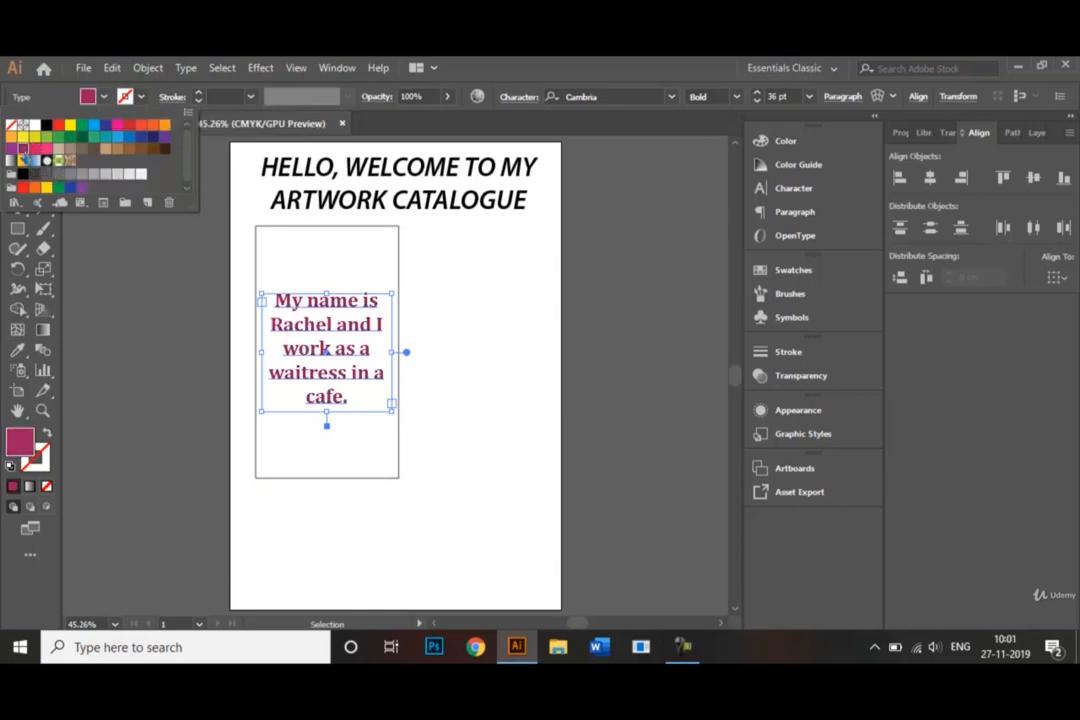
{"action": "left_click", "coordinate": [466, 303]}
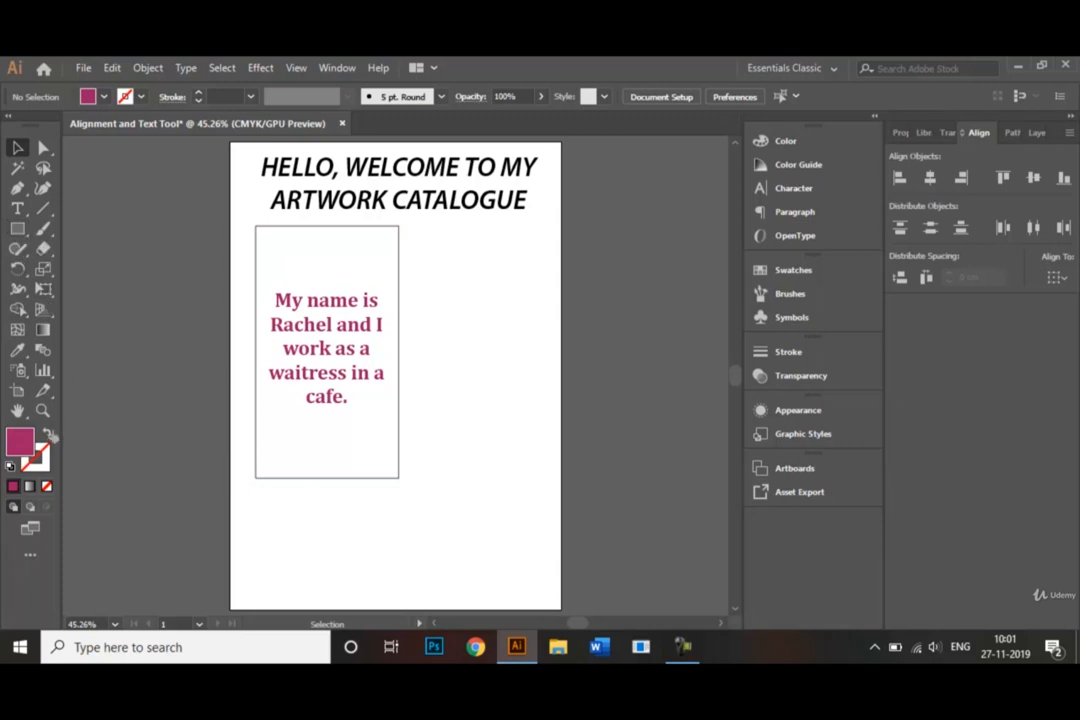
Step: Draw a rectangle with no fill and a magenta outline beside the introduction box, matching that box's top and bottom edges
{"action": "left_click", "coordinate": [19, 232]}
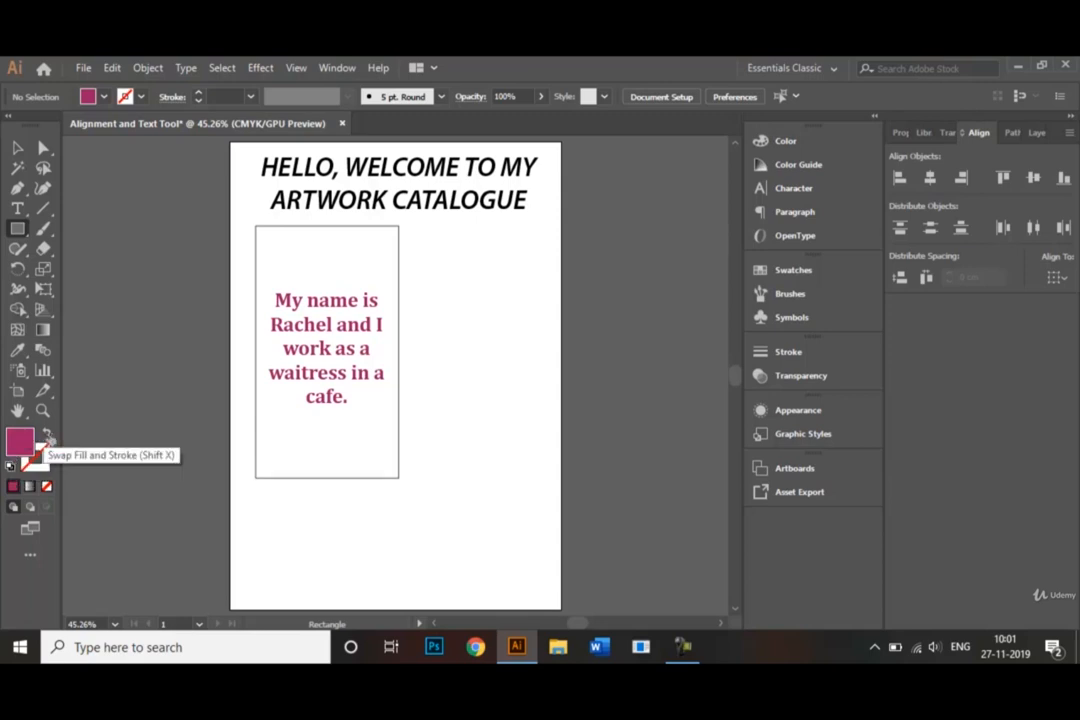
{"action": "left_click", "coordinate": [47, 436]}
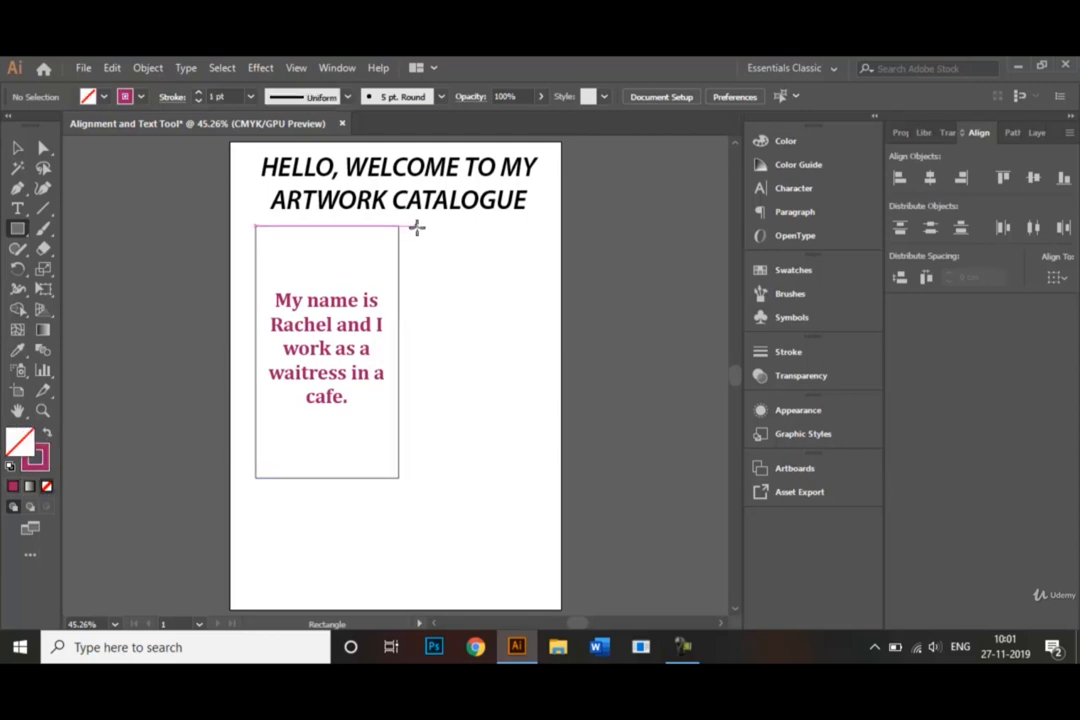
{"action": "left_click_drag", "start_coordinate": [415, 226], "coordinate": [552, 478]}
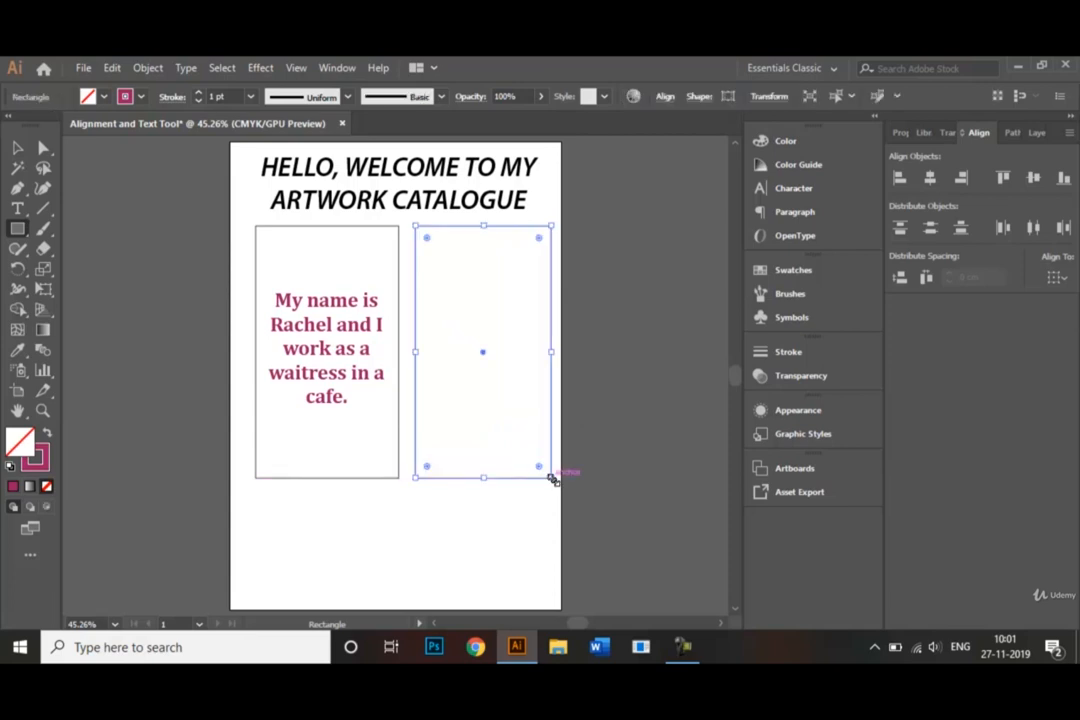
Step: Convert the new rectangle into an area text frame and delete its placeholder text
{"action": "left_click", "coordinate": [17, 208]}
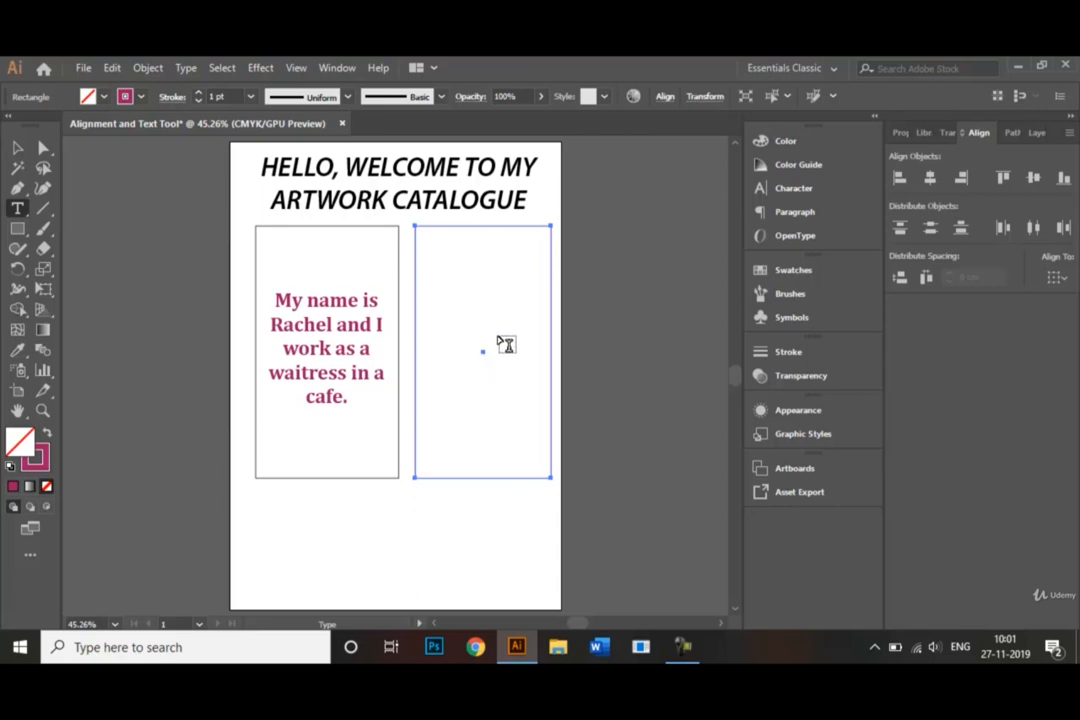
{"action": "left_click", "coordinate": [495, 235]}
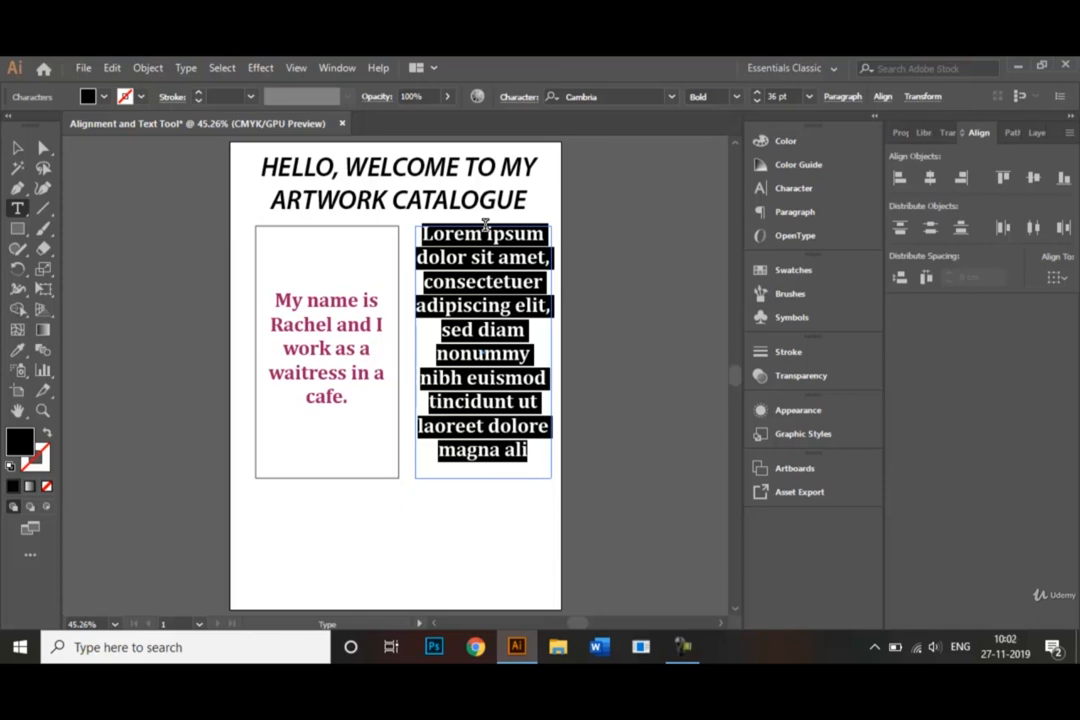
{"action": "key", "text": "BackSpace"}
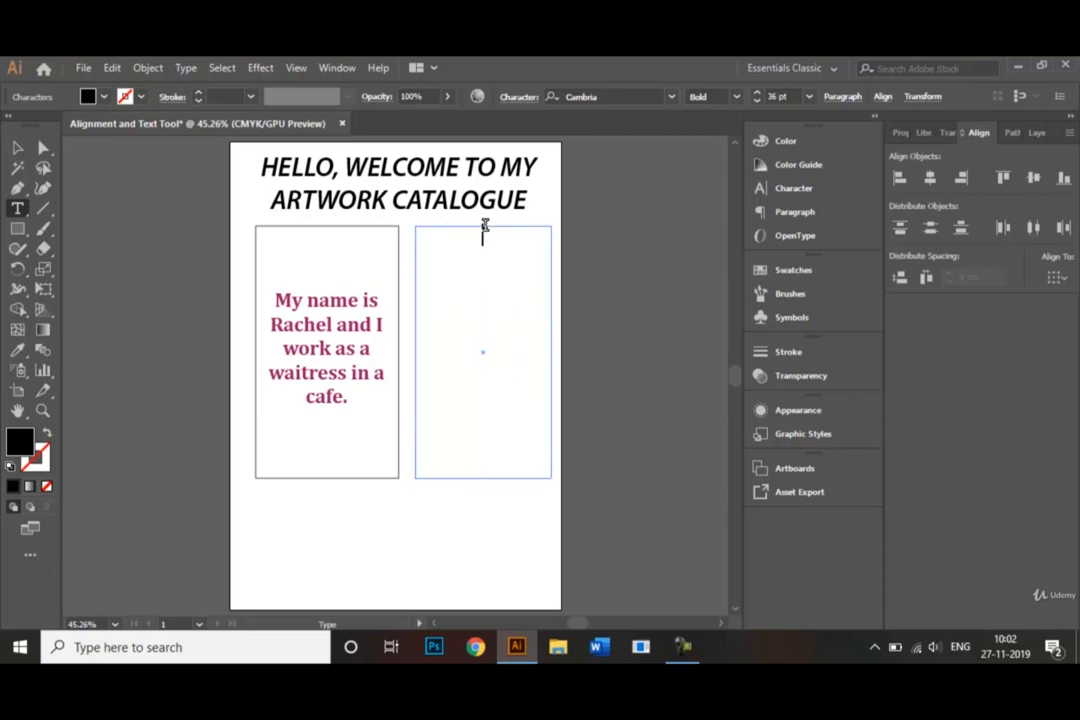
Step: Enter "I live in New York with my family" in the new text frame
{"action": "type", "text": "I liv"}
{"action": "type", "text": "e in"}
{"action": "type", "text": " New"}
{"action": "type", "text": " York wit"}
{"action": "type", "text": "h my"}
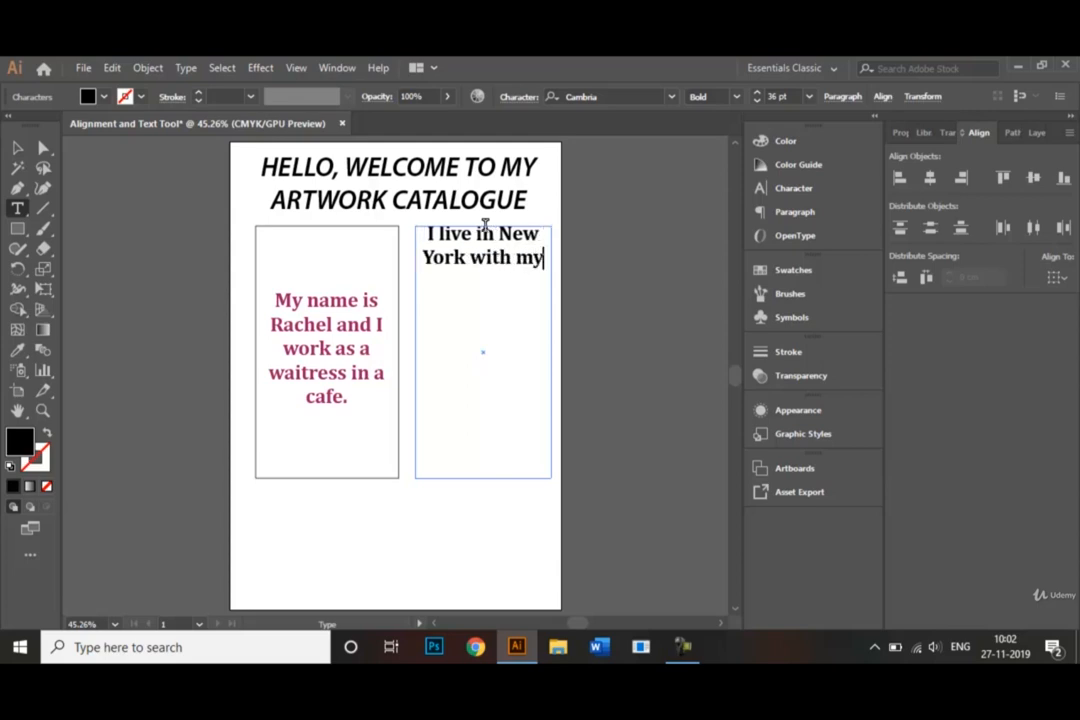
{"action": "type", "text": " frin"}
{"action": "key", "text": "BackSpace"}
{"action": "key", "text": "BackSpace"}
{"action": "key", "text": "BackSpace"}
{"action": "key", "text": "BackSpace"}
{"action": "key", "text": "BackSpace"}
{"action": "type", "text": "fami"}
{"action": "type", "text": "ly "}
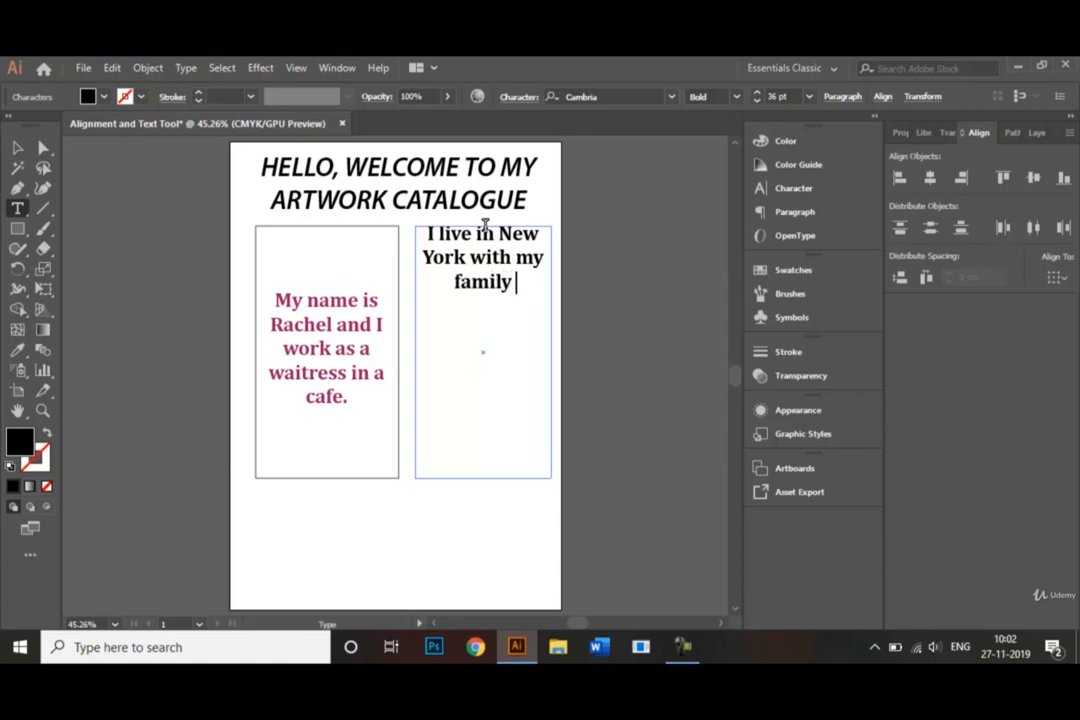
Step: Continue the paragraph with "and I take the subway to college every single day."
{"action": "type", "text": "and I tak"}
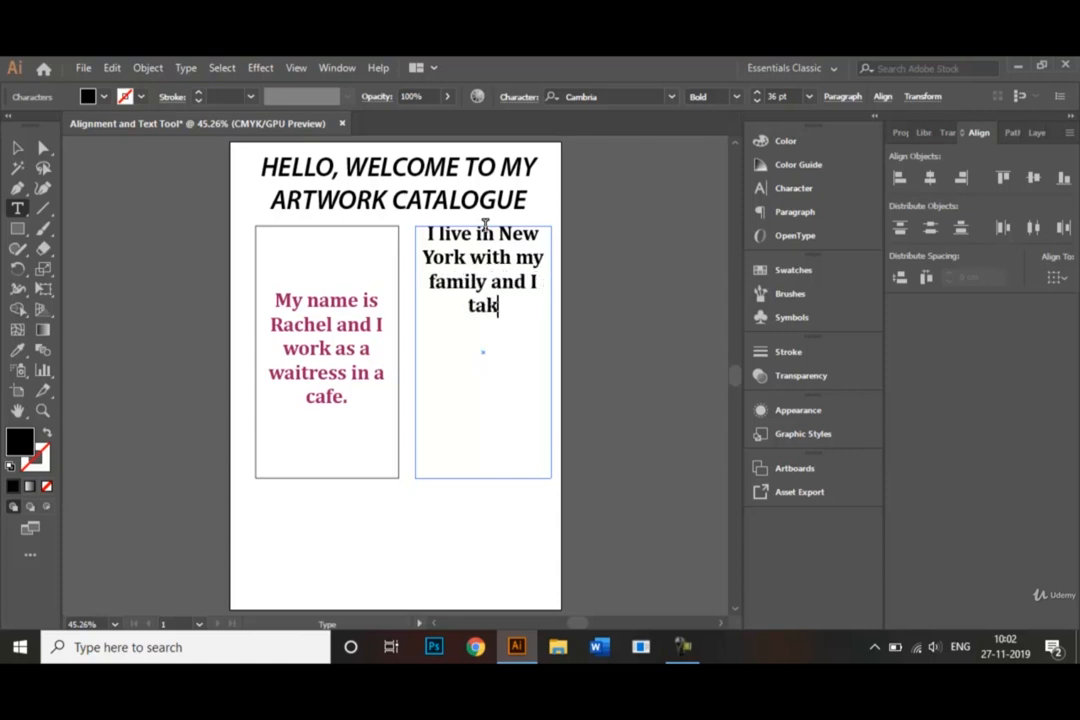
{"action": "type", "text": "e the sub"}
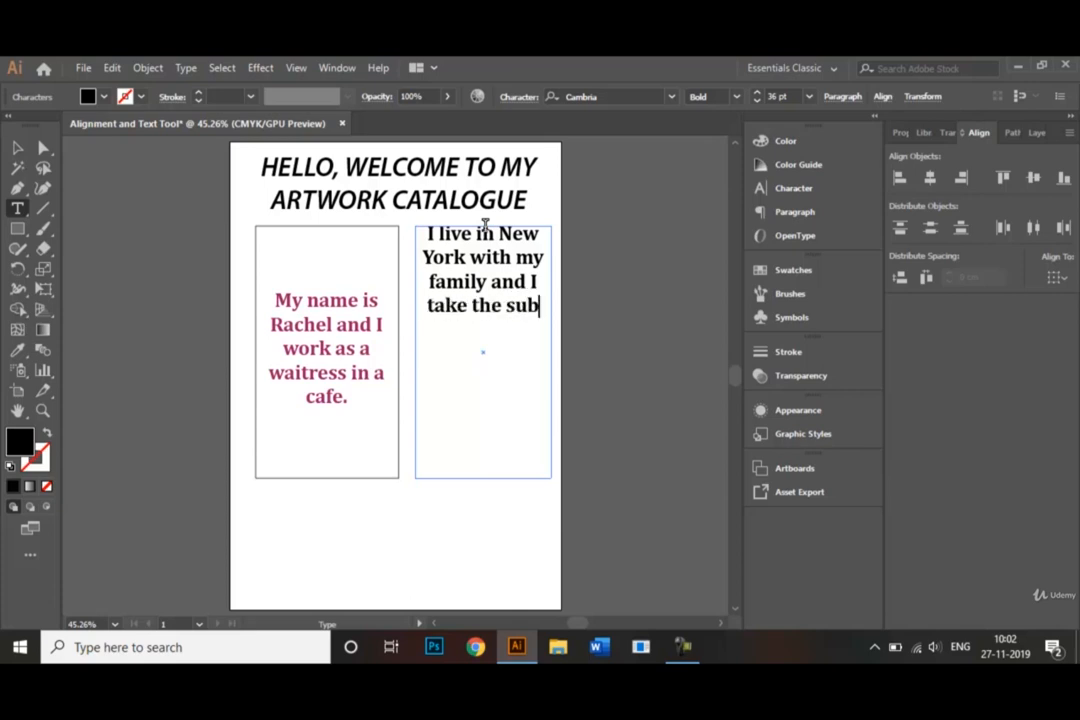
{"action": "type", "text": "way to college "}
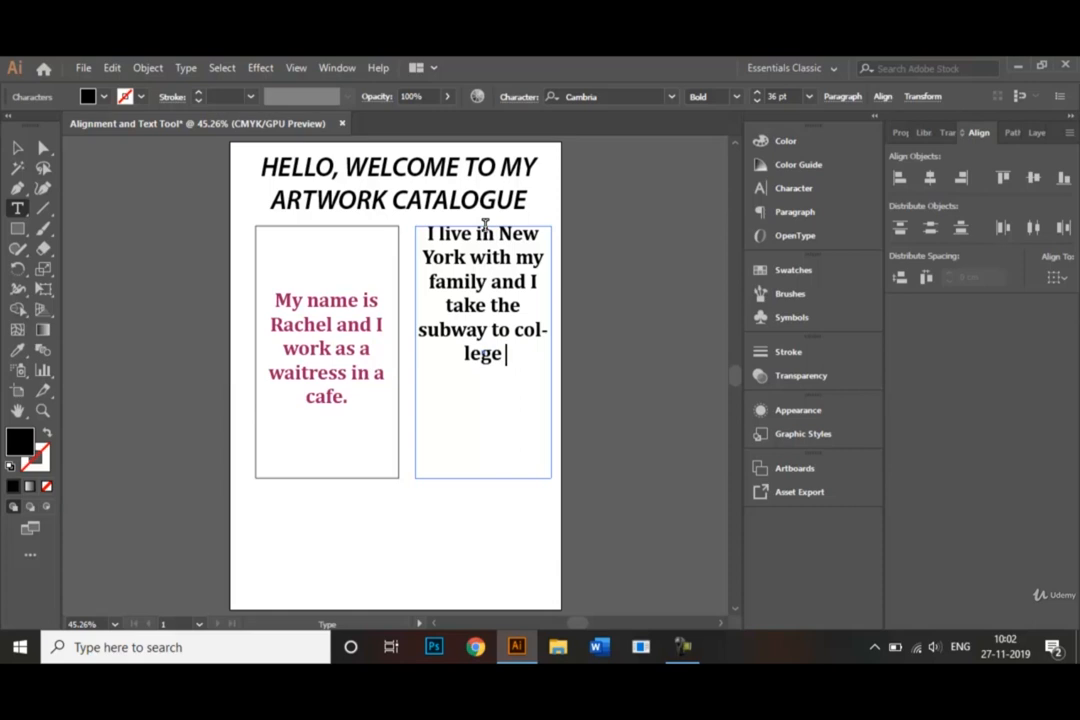
{"action": "type", "text": "every su"}
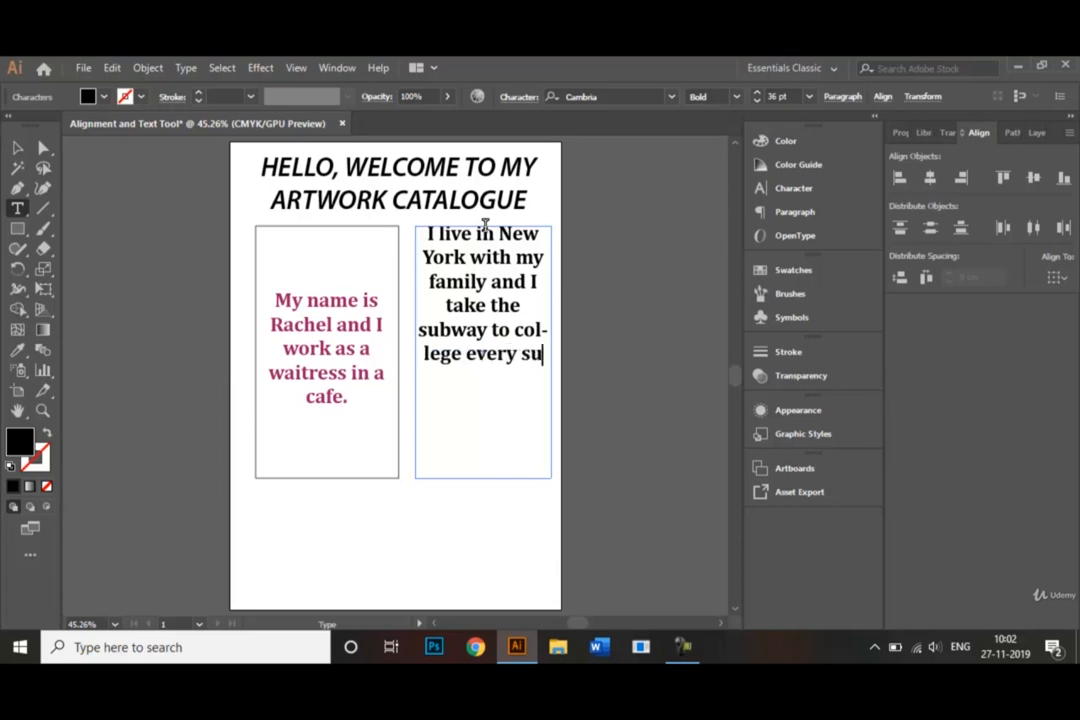
{"action": "key", "text": "BackSpace"}
{"action": "type", "text": "ingle"}
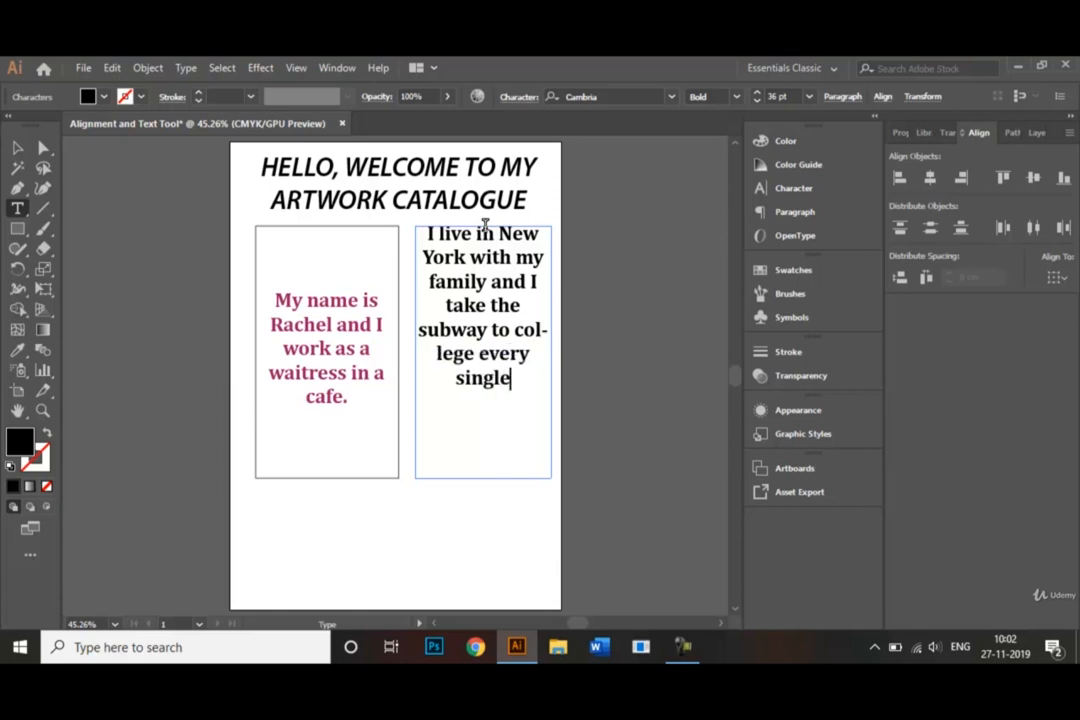
{"action": "type", "text": " day."}
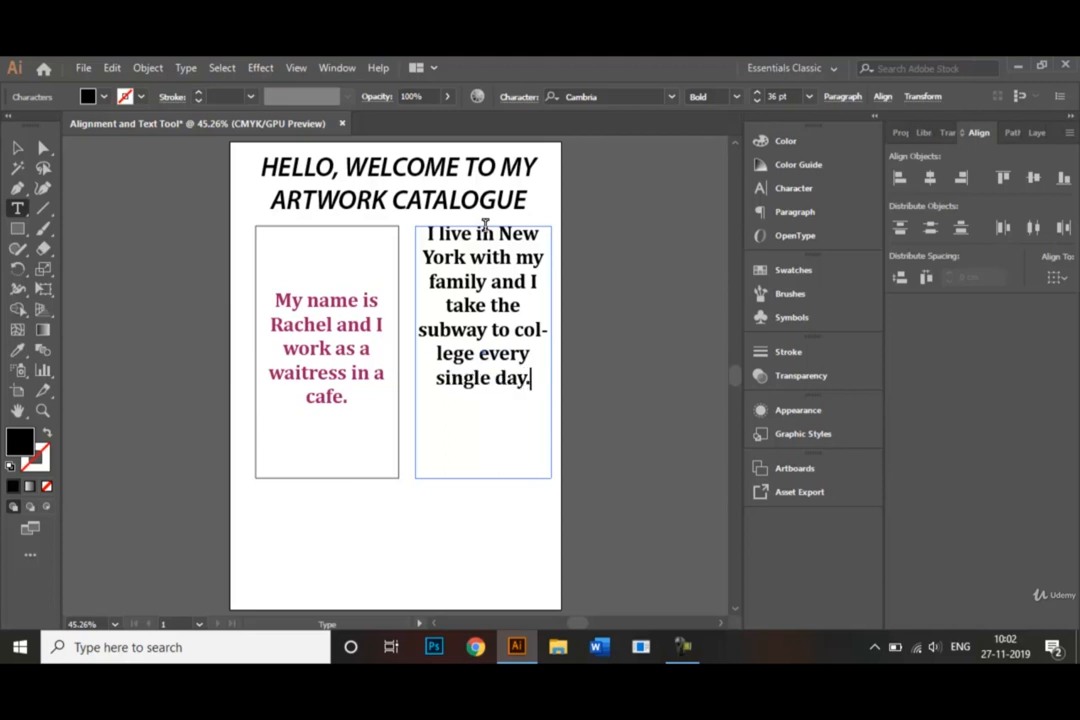
Step: Remove the hyphenated break in "college" so the whole word starts the next line, and deselect the text
{"action": "left_click", "coordinate": [516, 329]}
{"action": "key", "text": "ctrl+shift+minus"}
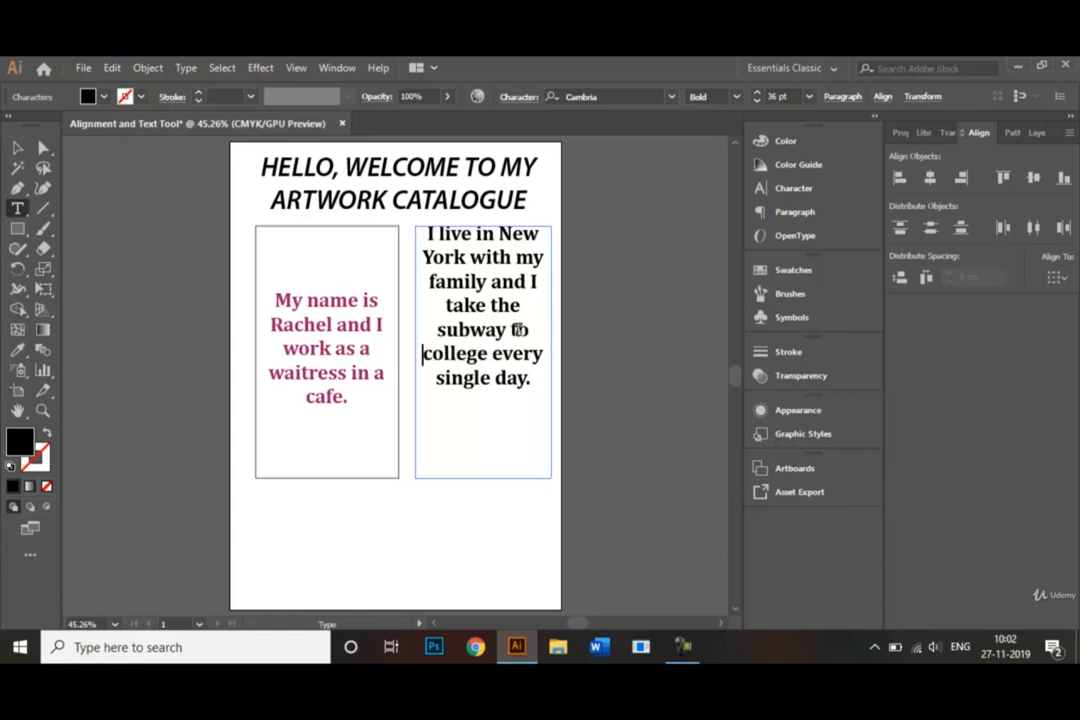
{"action": "left_click", "coordinate": [17, 147]}
{"action": "left_click", "coordinate": [172, 275]}
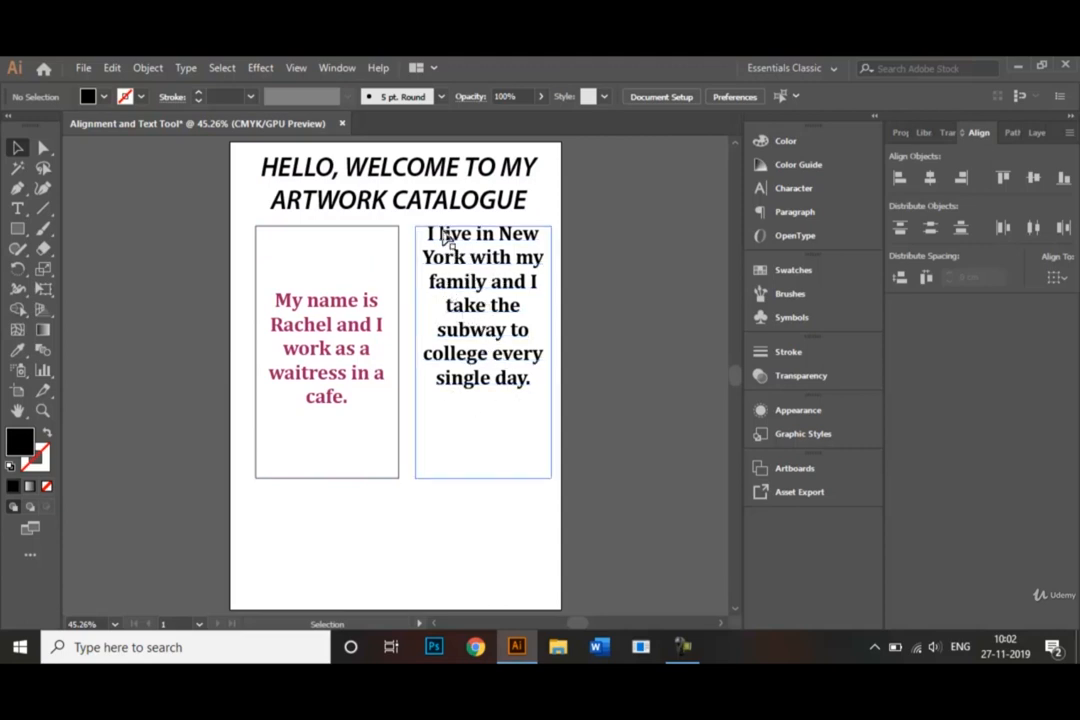
Step: Left-align the New York paragraph, shorten its frame from below to fit closely around the seven lines, and deselect it
{"action": "left_click", "coordinate": [490, 289]}
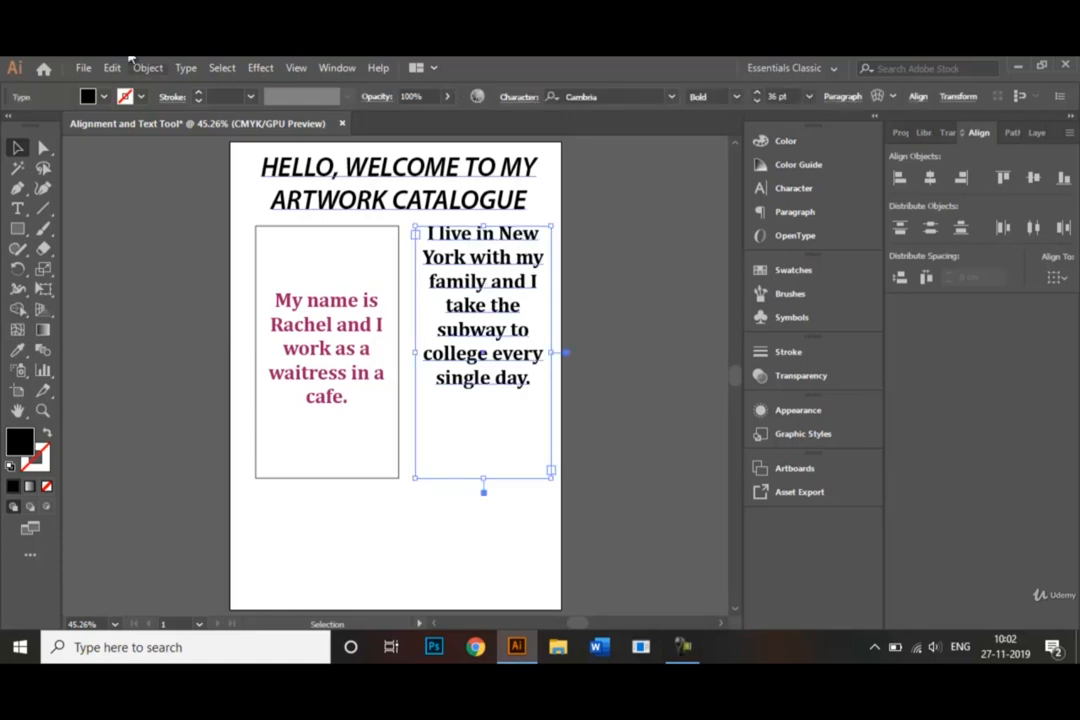
{"action": "left_click", "coordinate": [44, 148]}
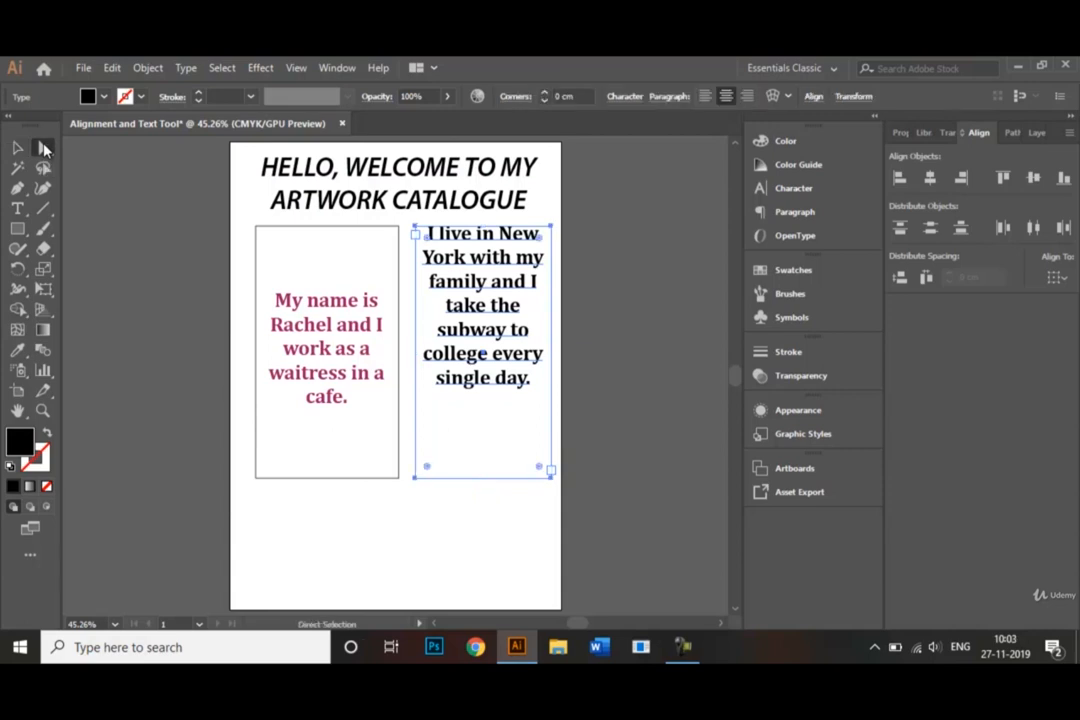
{"action": "left_click", "coordinate": [705, 96]}
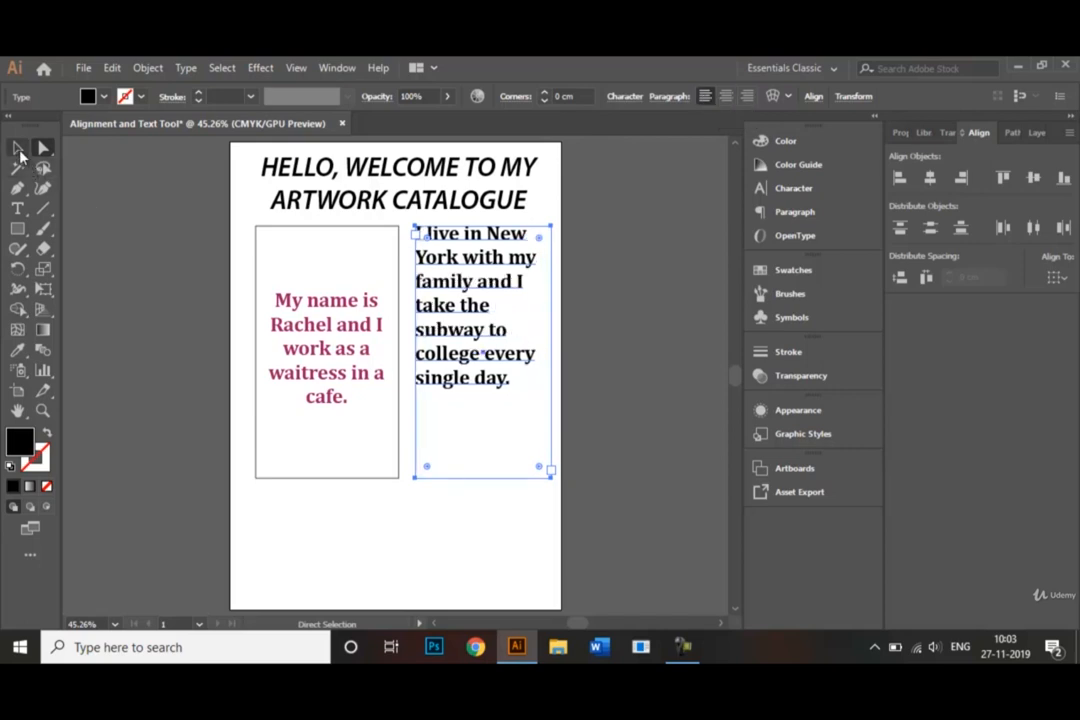
{"action": "left_click", "coordinate": [18, 148]}
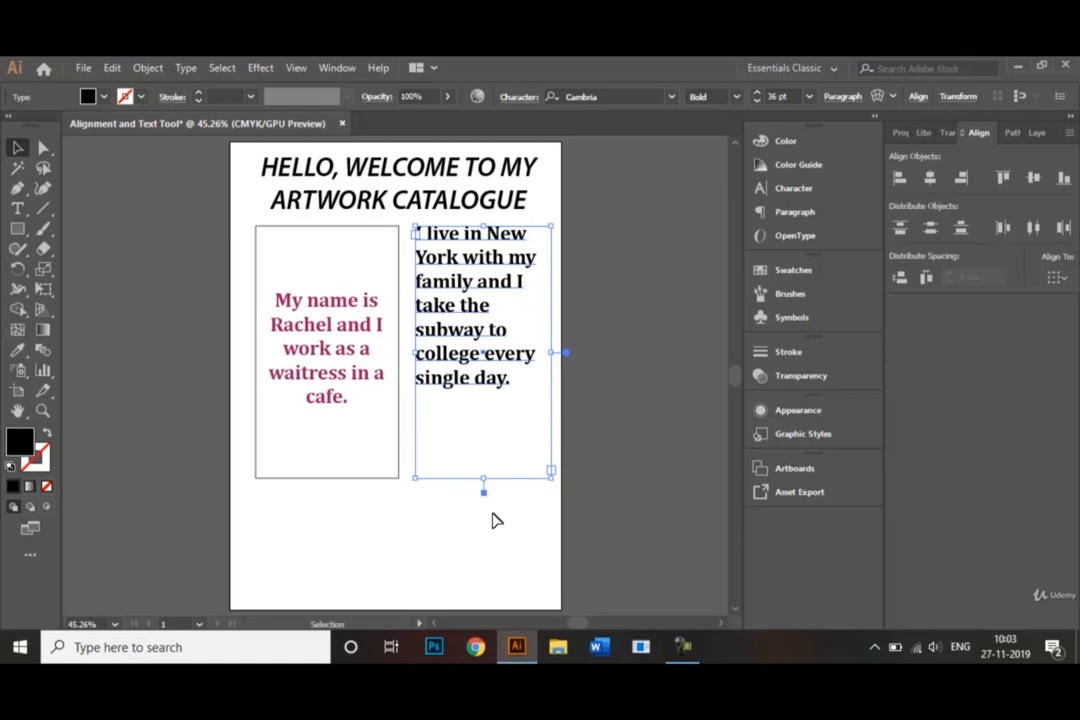
{"action": "left_click_drag", "start_coordinate": [484, 480], "coordinate": [464, 393]}
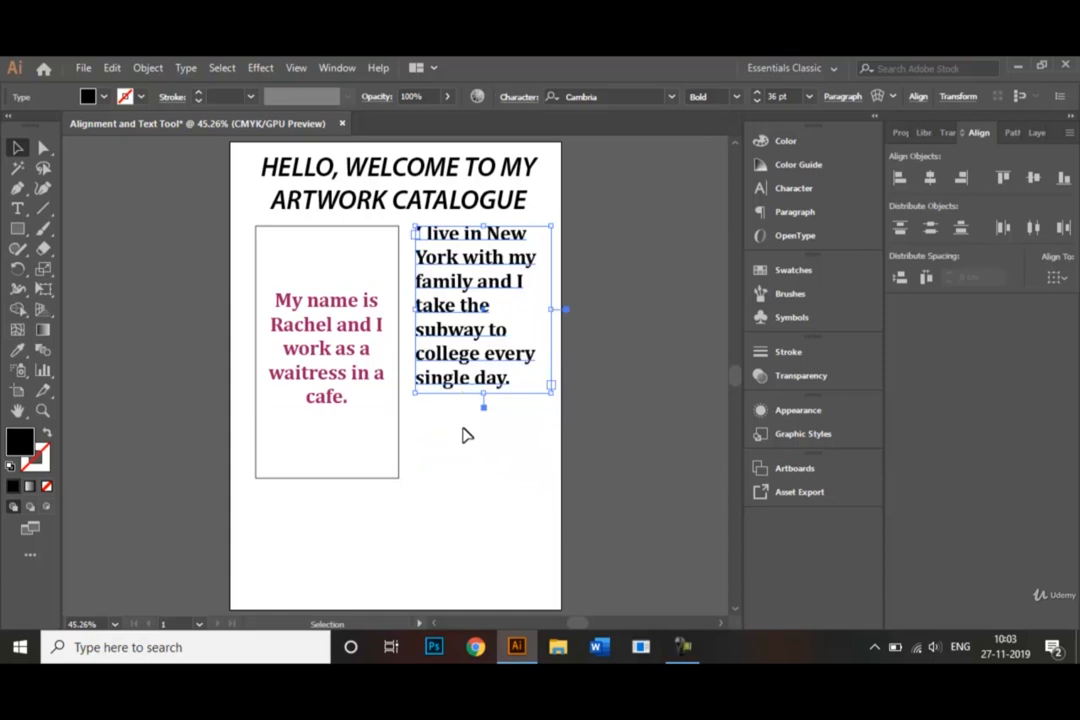
{"action": "left_click", "coordinate": [465, 435]}
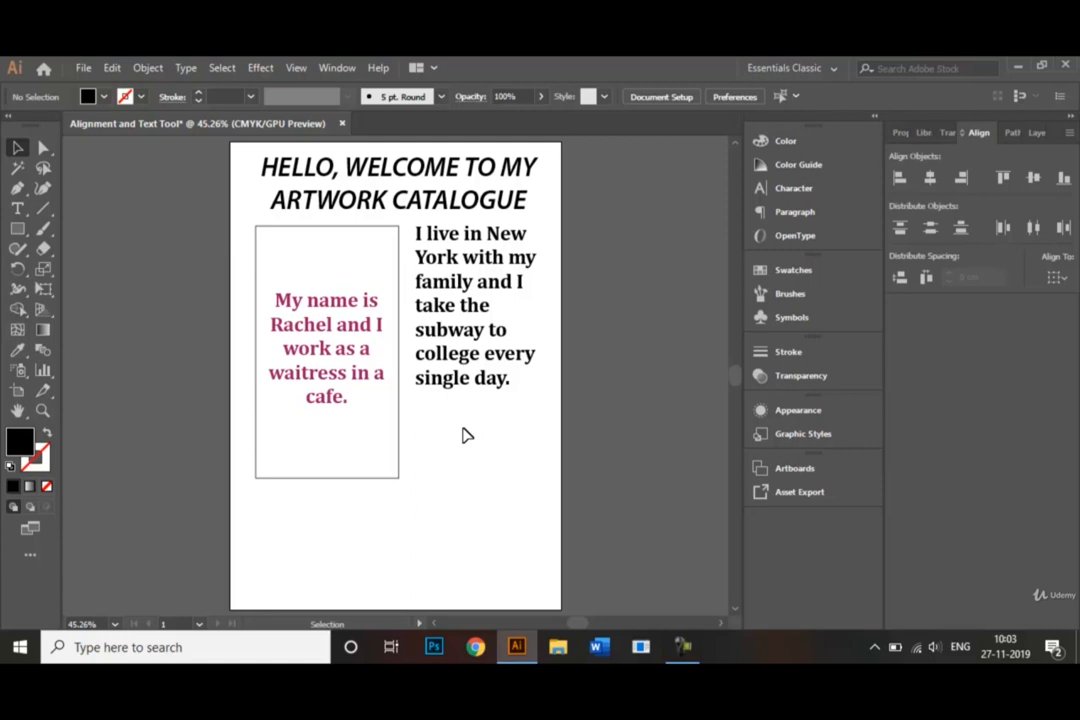
Step: Review the file formats offered by Save As, including Adobe PDF, and leave without saving
{"action": "left_click", "coordinate": [85, 68]}
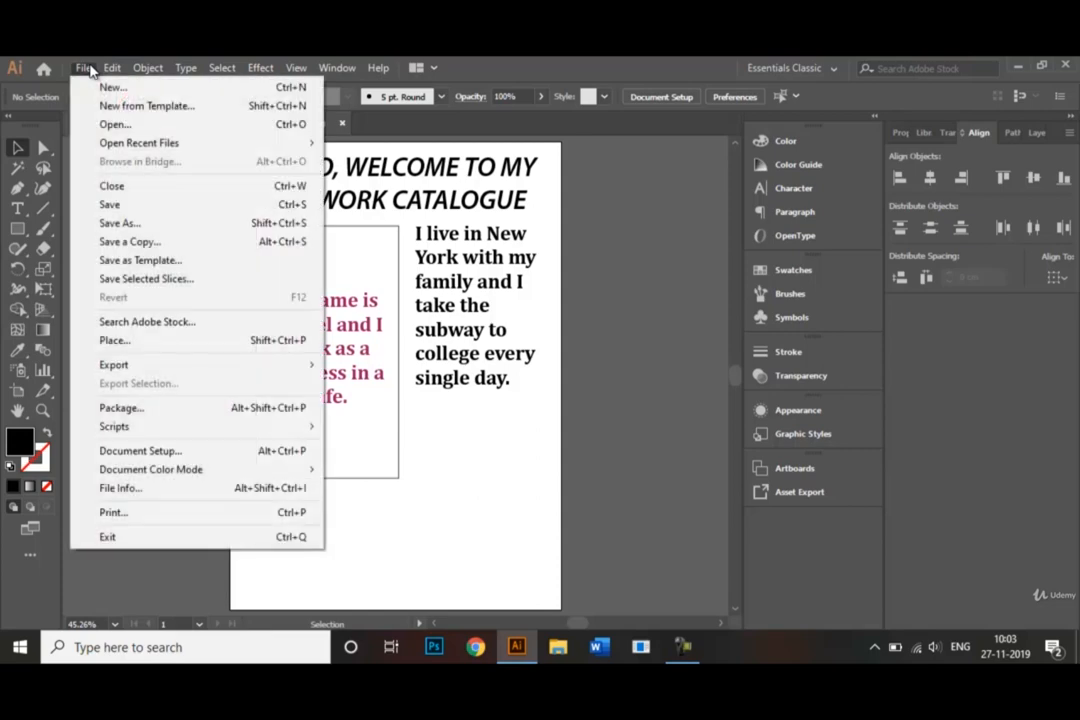
{"action": "left_click", "coordinate": [150, 228]}
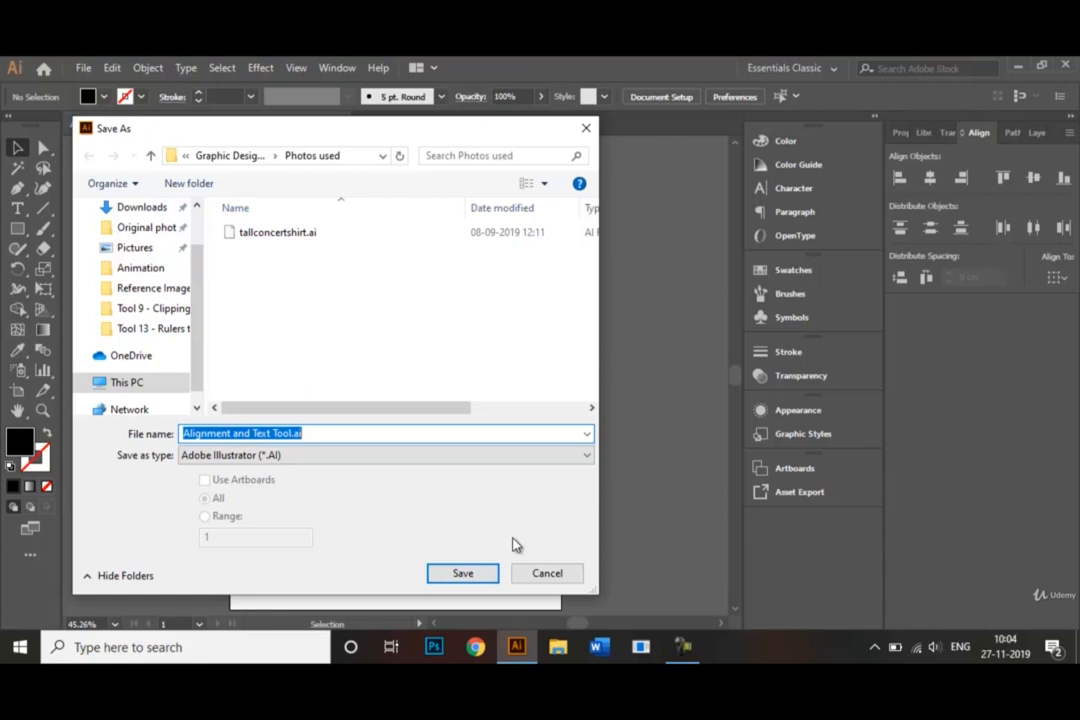
{"action": "left_click", "coordinate": [587, 455]}
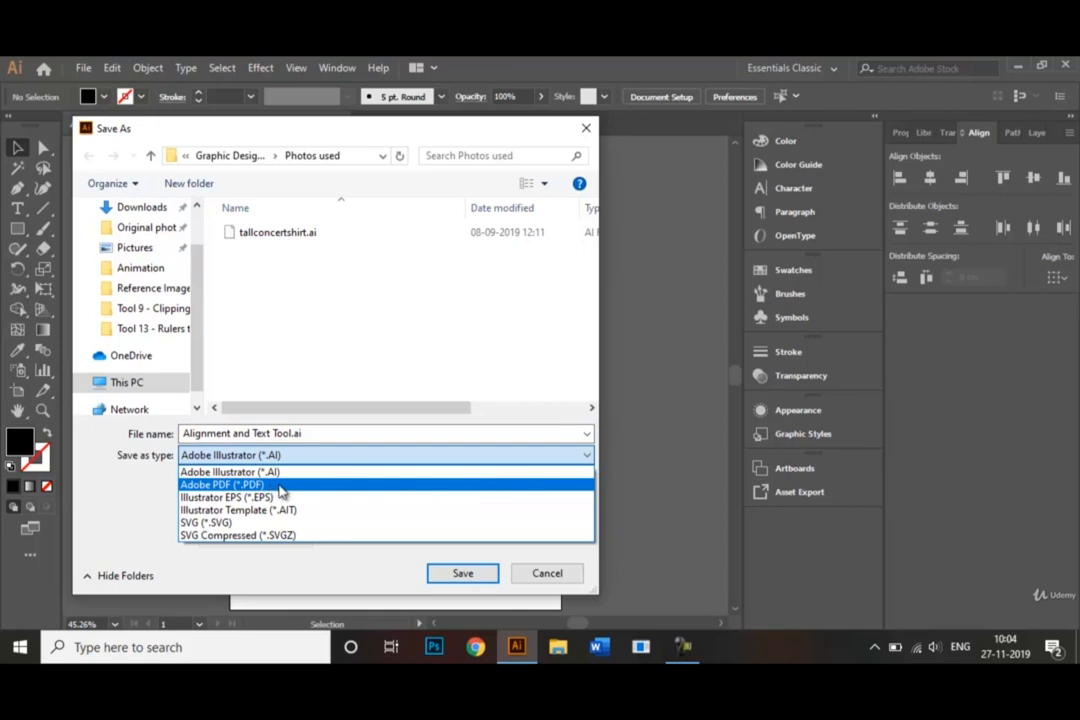
{"action": "left_click", "coordinate": [548, 580]}
{"action": "left_click", "coordinate": [553, 575]}
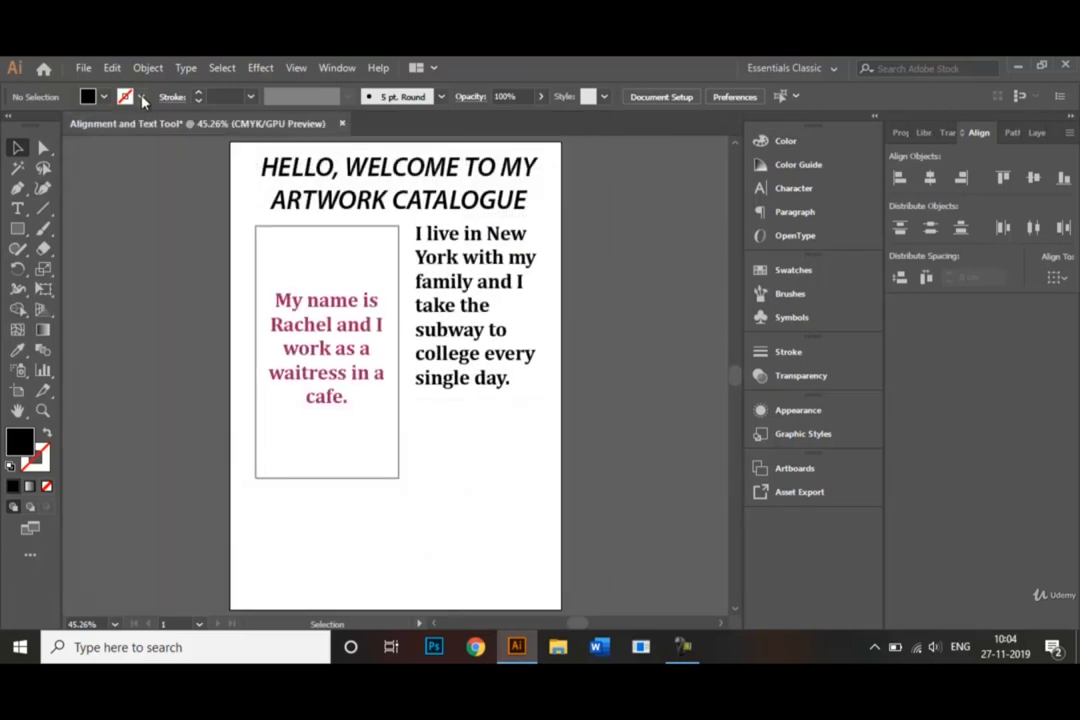
Step: Inspect the Export As settings with JPEG as the file type and leave without exporting
{"action": "left_click", "coordinate": [83, 68]}
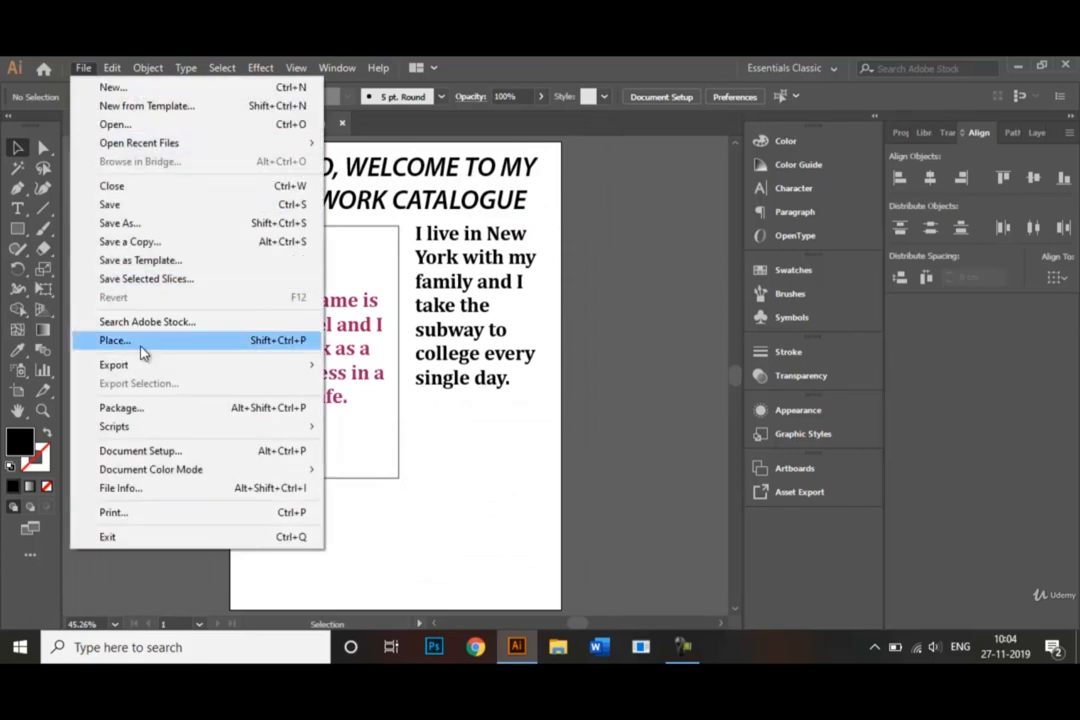
{"action": "mouse_move", "coordinate": [217, 366]}
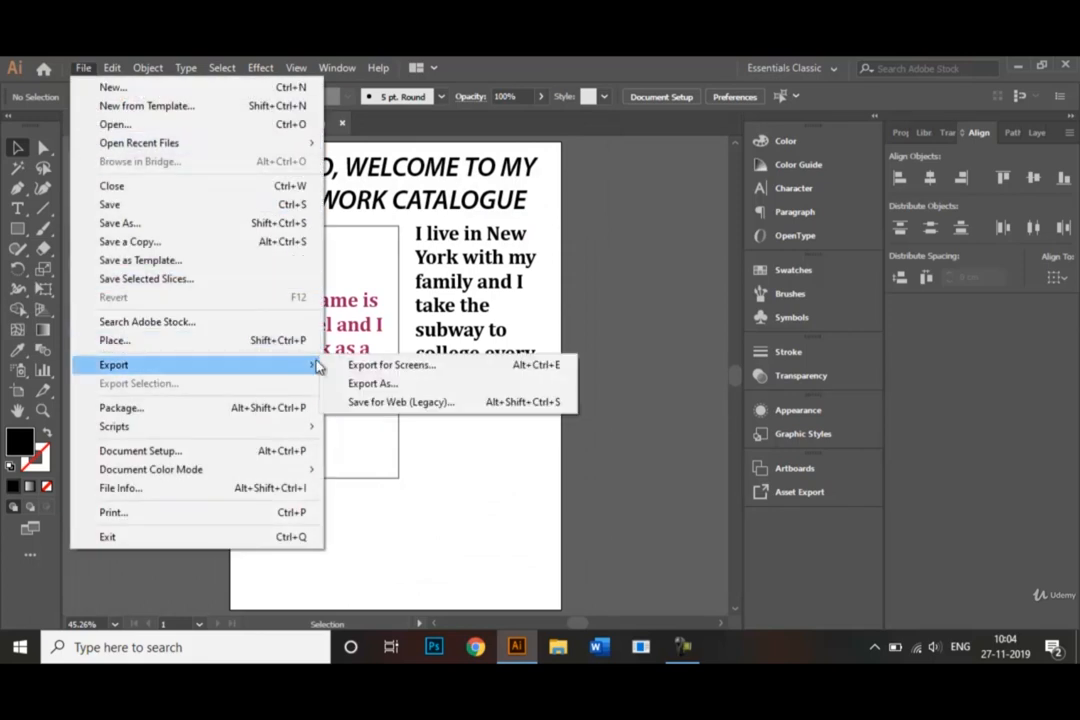
{"action": "left_click", "coordinate": [360, 386]}
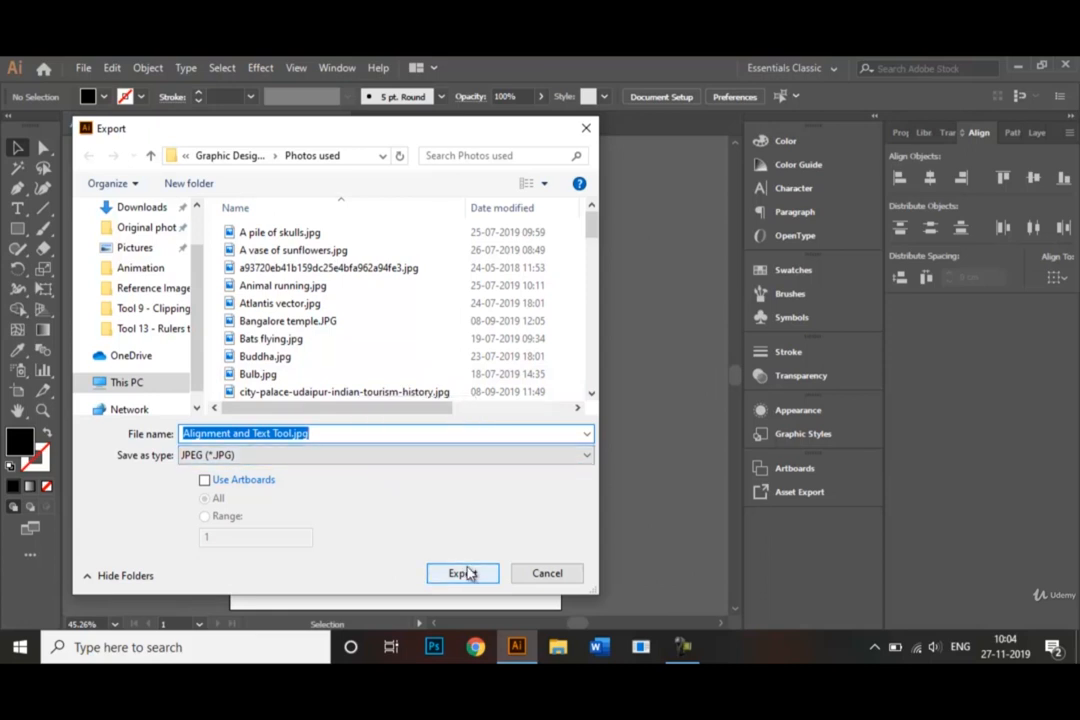
{"action": "left_click", "coordinate": [547, 574]}
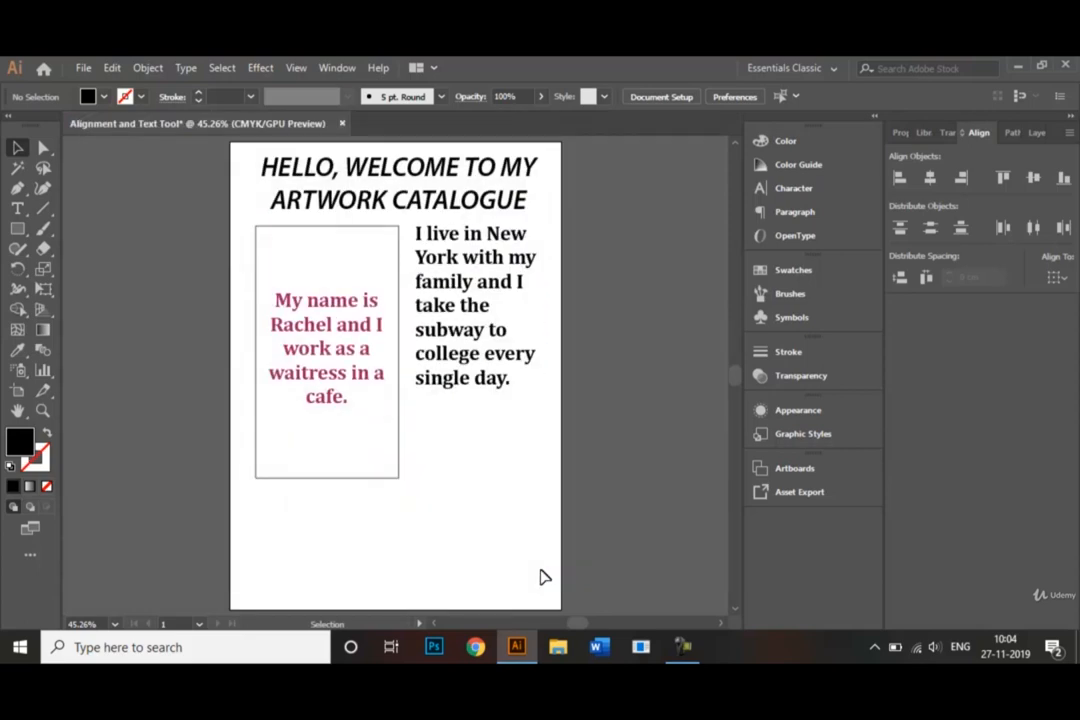